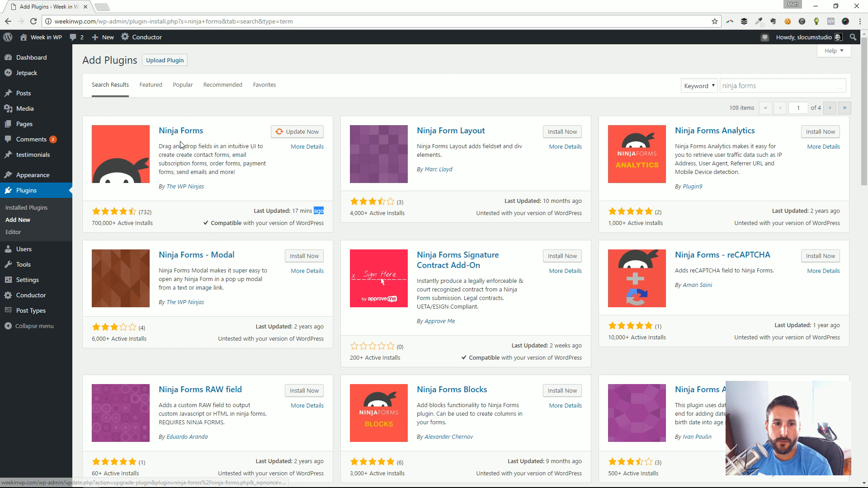
- Update the Ninja Forms plugin from the plugin search results
click(290, 131)
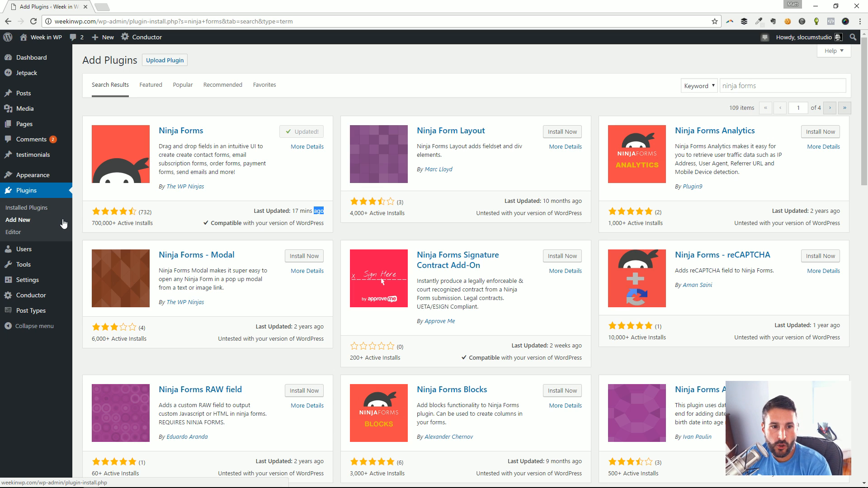
mouse_move(29, 132)
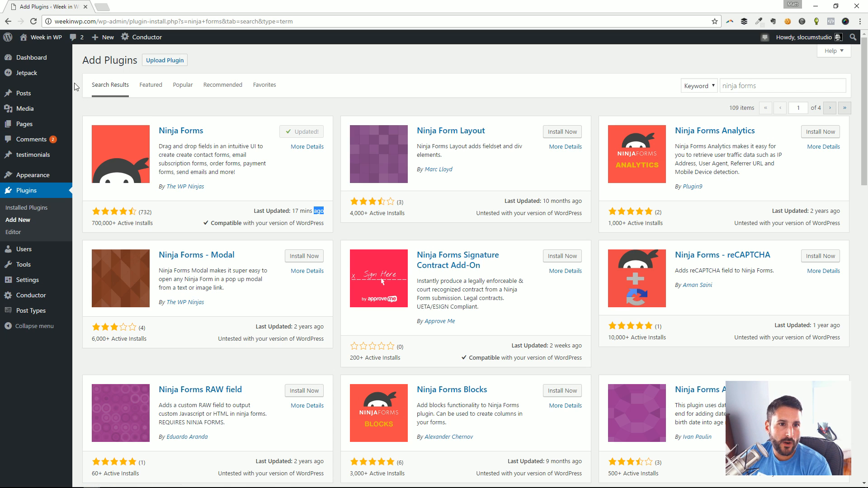
click(241, 104)
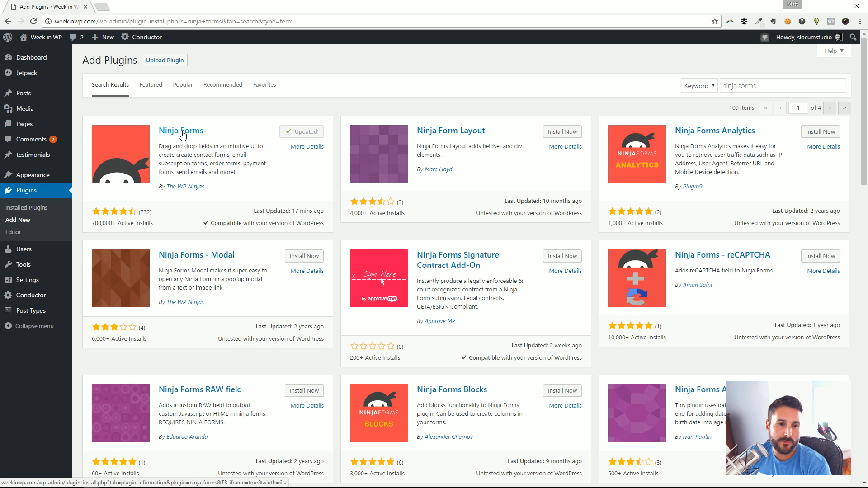
- Activate the Ninja Forms plugin in the list of installed plugins
click(29, 209)
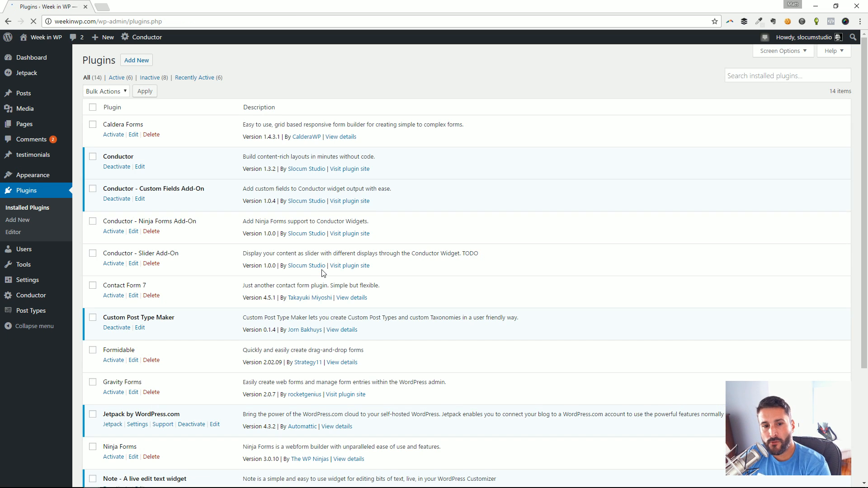
scroll(323, 273, down, 2)
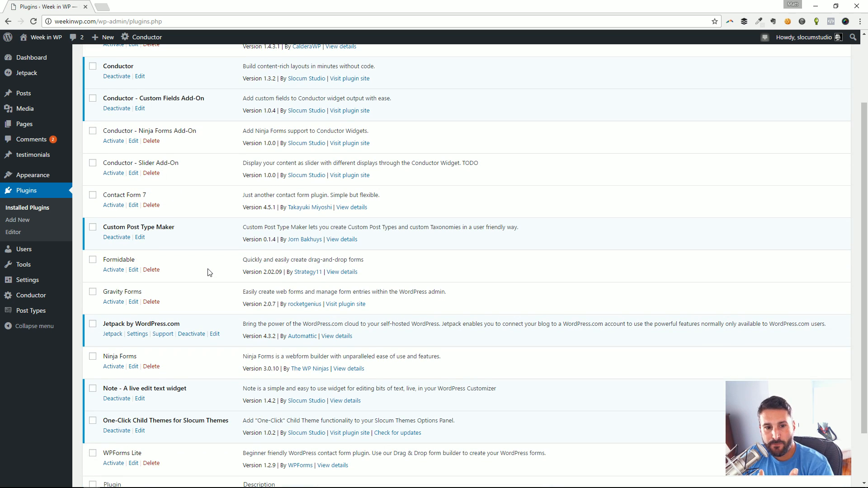
scroll(210, 273, down, 1)
click(115, 321)
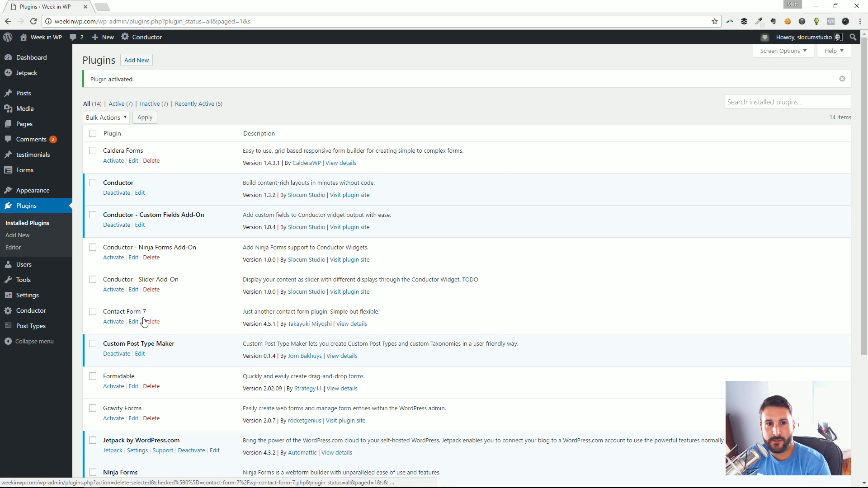
scroll(168, 322, down, 2)
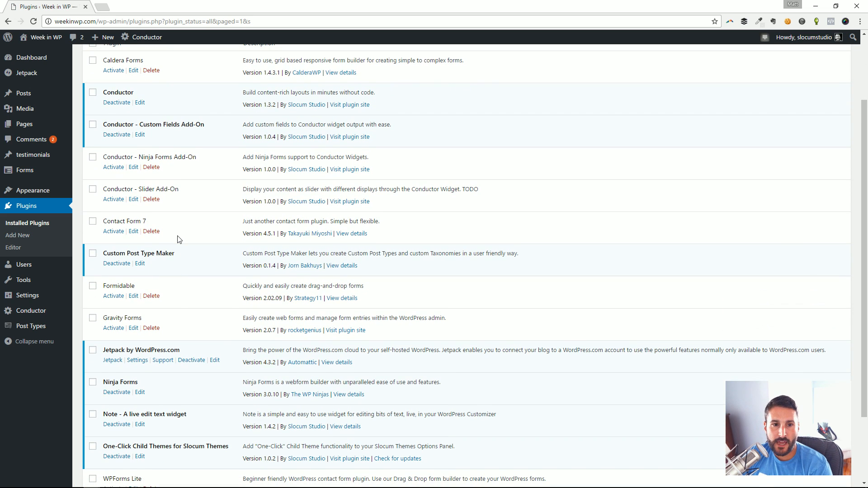
scroll(179, 240, up, 2)
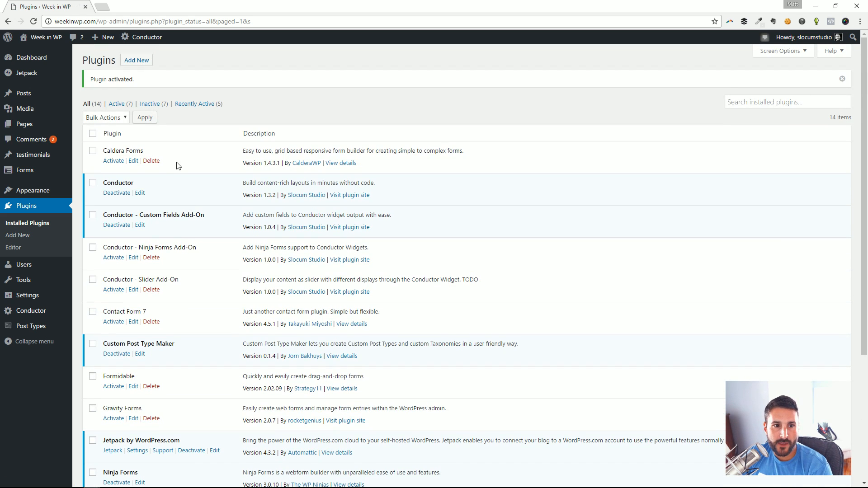
- Open the list of all forms and copy the Contact Me form's shortcode, [ninja_form id=1]
mouse_move(59, 170)
click(94, 172)
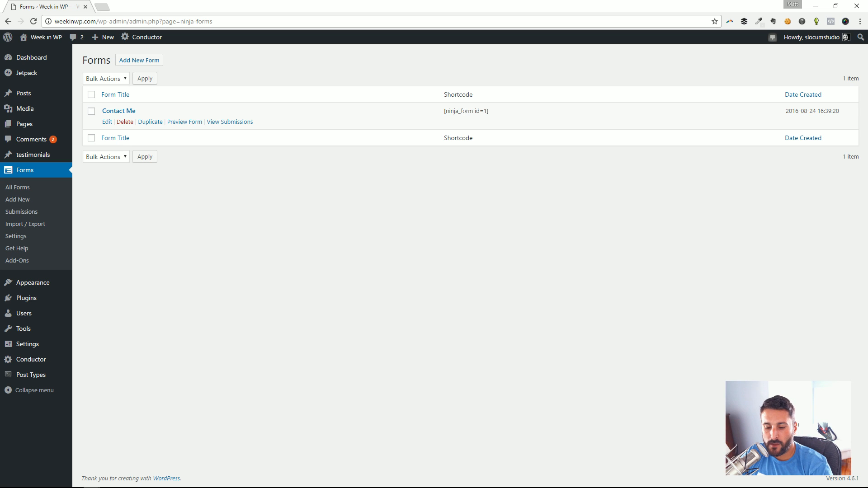
double_click(464, 111)
click(491, 114)
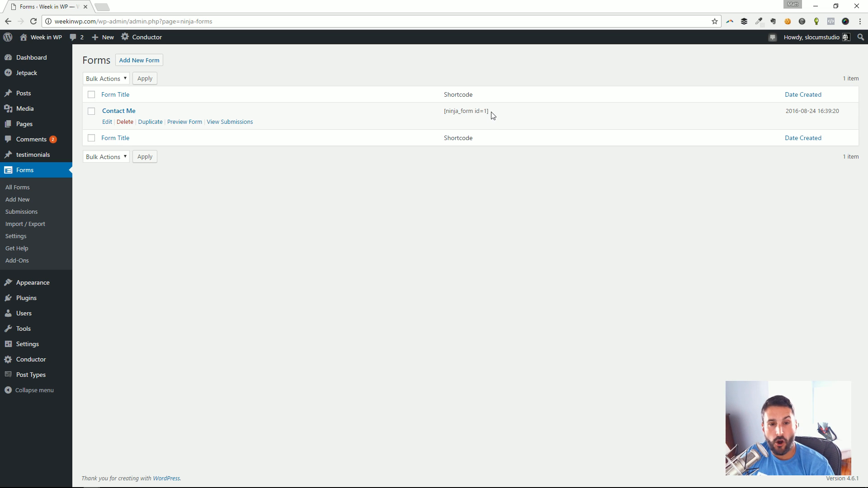
drag(492, 114, 438, 113)
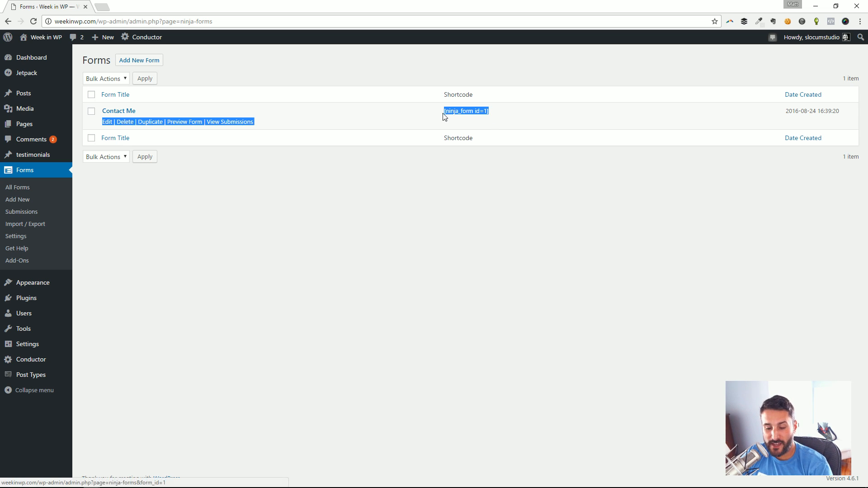
double_click(481, 110)
triple_click(481, 111)
key(ctrl+c)
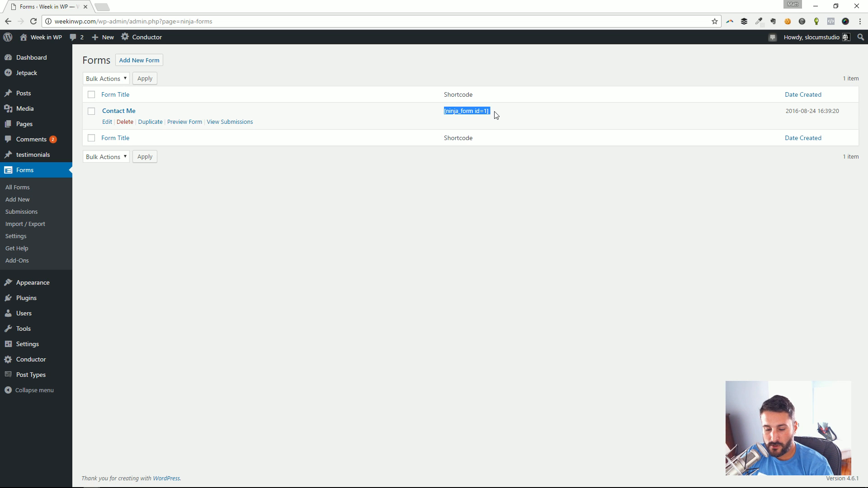
- Open the Home Page for editing and replace the [formidable id="5"] shortcode with the copied Ninja Forms shortcode
click(121, 123)
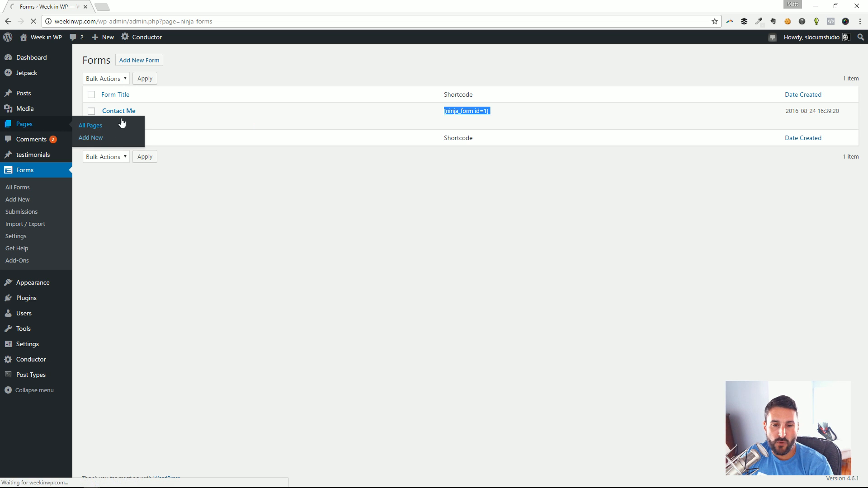
scroll(209, 291, down, 5)
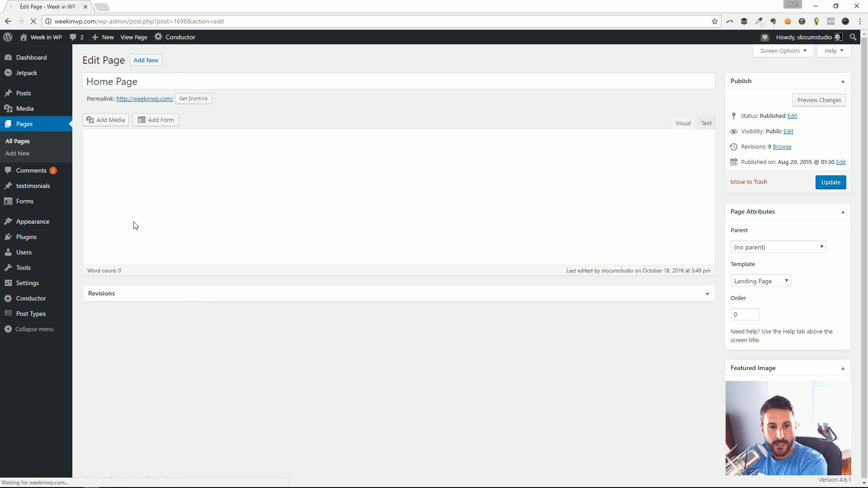
drag(196, 222, 99, 223)
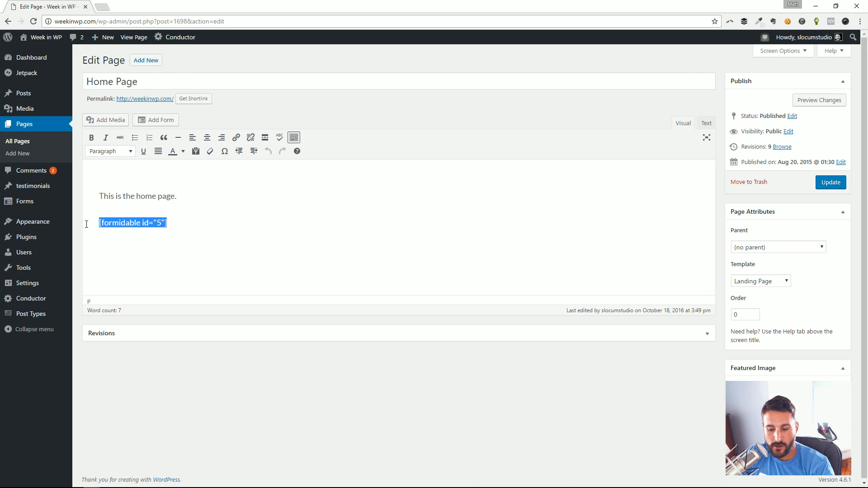
key(ctrl+v)
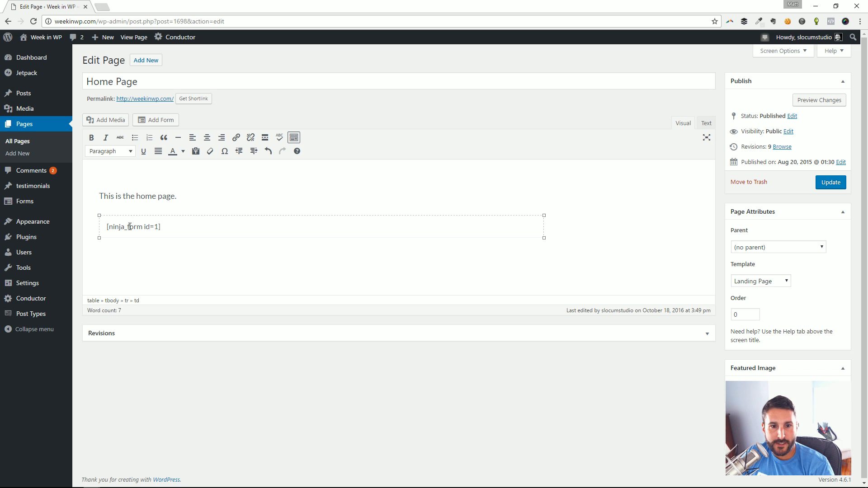
- Replace the page's entire source text with the plain shortcode [ninja_form id=1] and return to the visual editor
click(706, 123)
drag(212, 223, 49, 139)
key(ctrl+v)
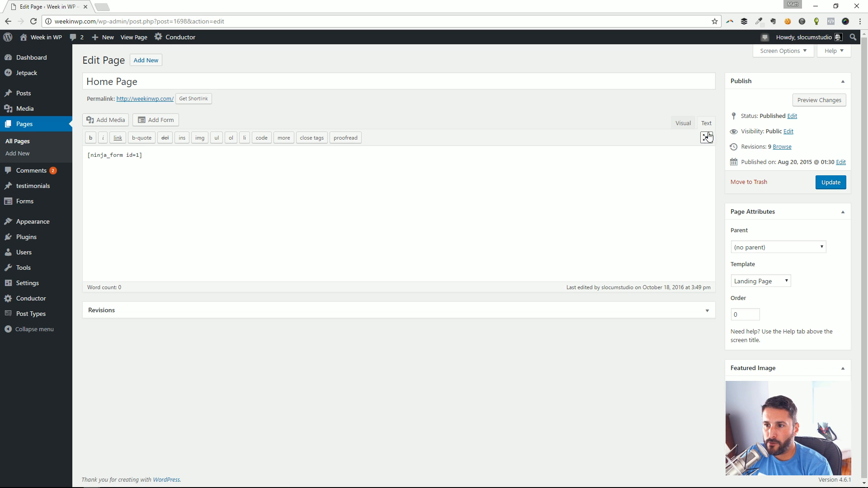
click(683, 123)
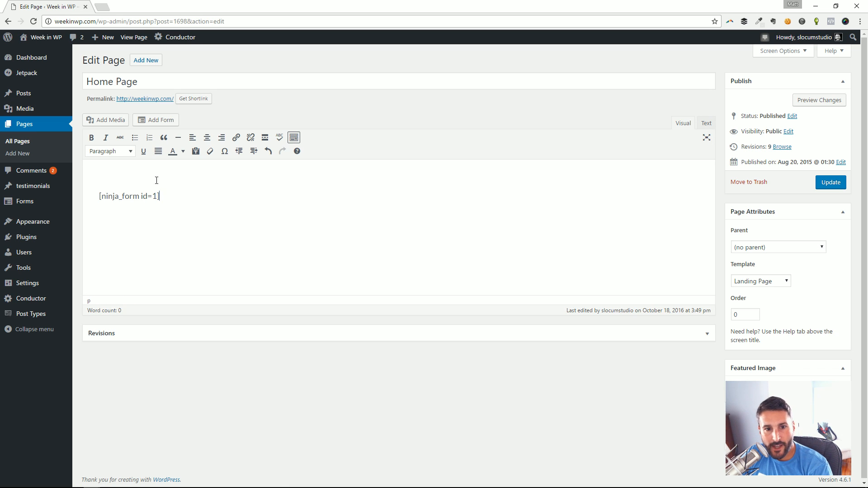
- Check which forms the editor's Insert Form dialog offers, and close it without inserting one
click(151, 121)
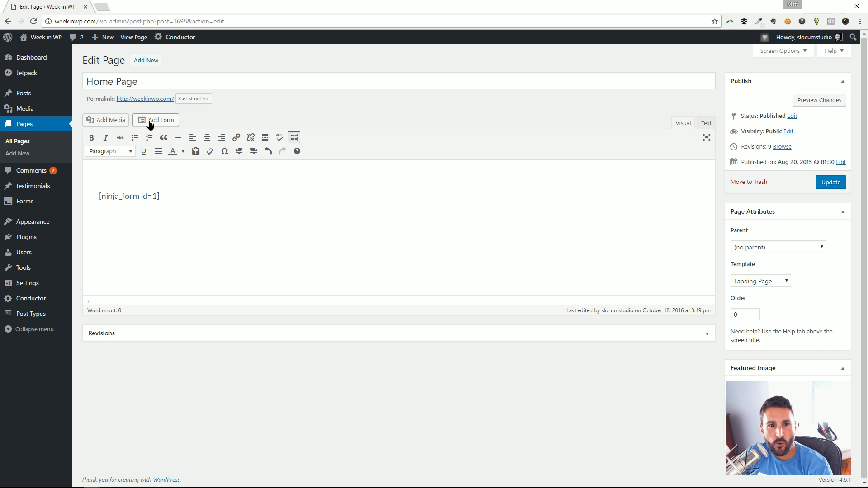
click(503, 259)
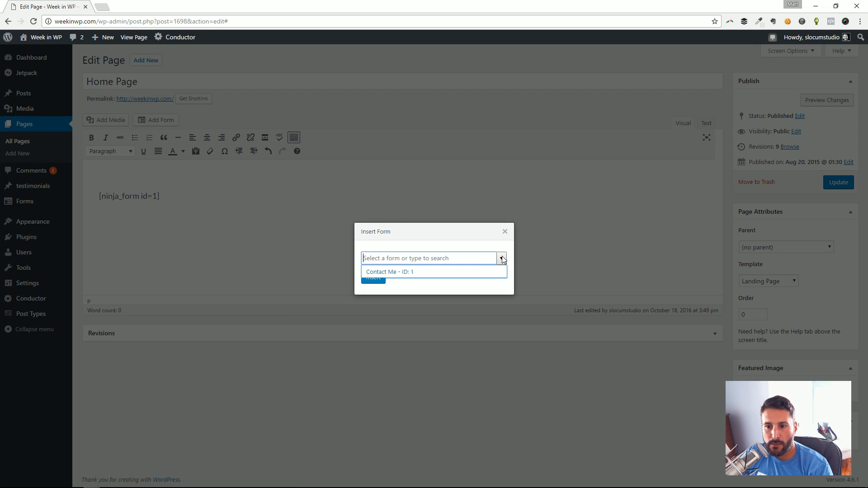
click(505, 232)
- Update the Home Page and view it on the live site with the embedded contact form
click(836, 180)
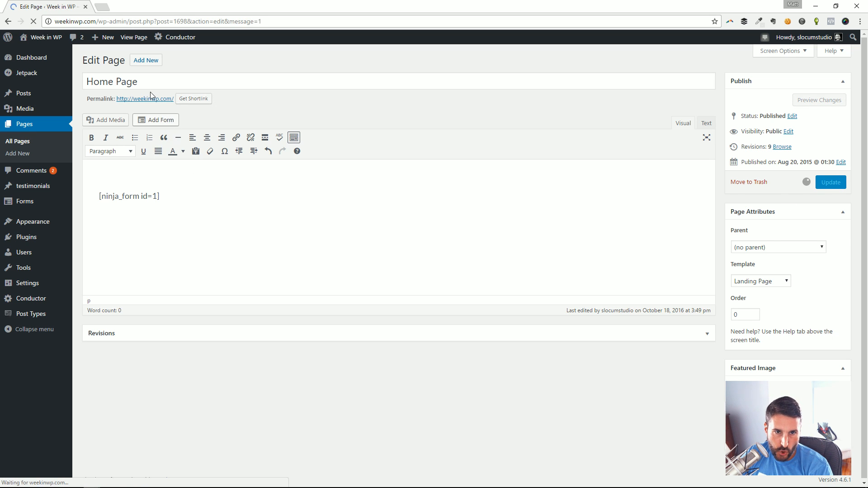
click(143, 127)
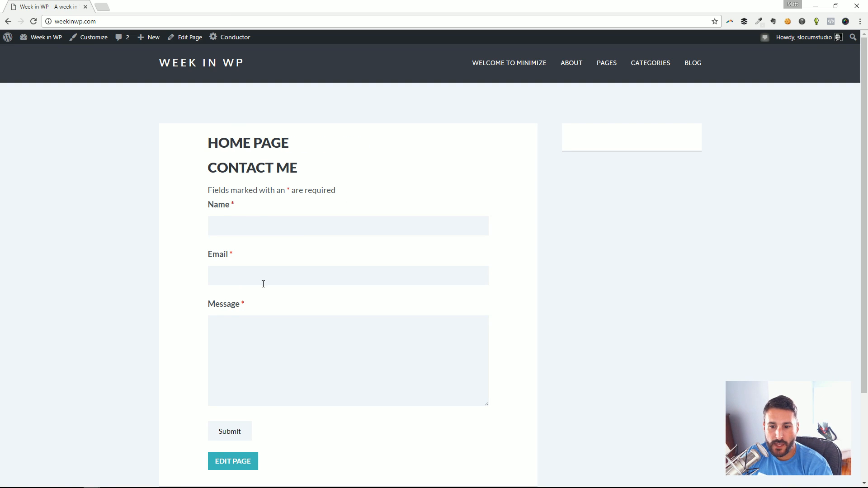
scroll(263, 283, down, 3)
scroll(252, 291, up, 2)
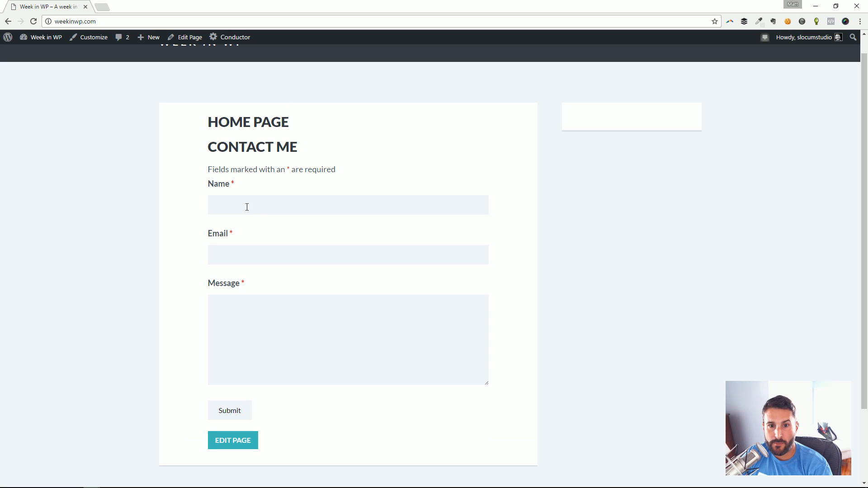
- Test the required-field validation by entering and leaving the Name, Email and Message fields empty
click(246, 207)
click(225, 260)
click(257, 329)
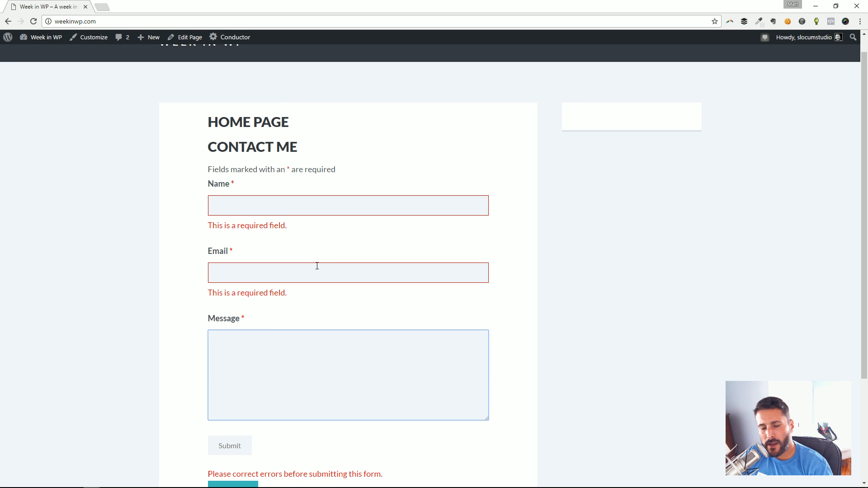
click(188, 251)
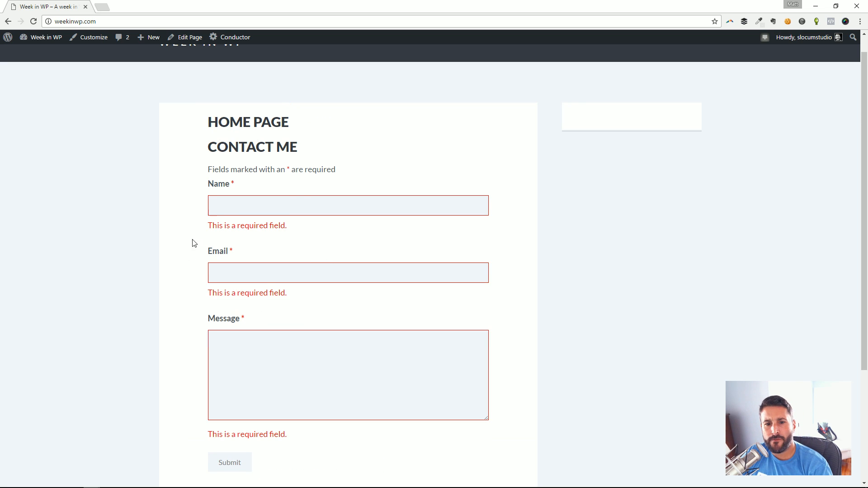
- Examine the Contact Me form's layout and validation messages on the live page
scroll(176, 253, down, 2)
scroll(176, 252, up, 2)
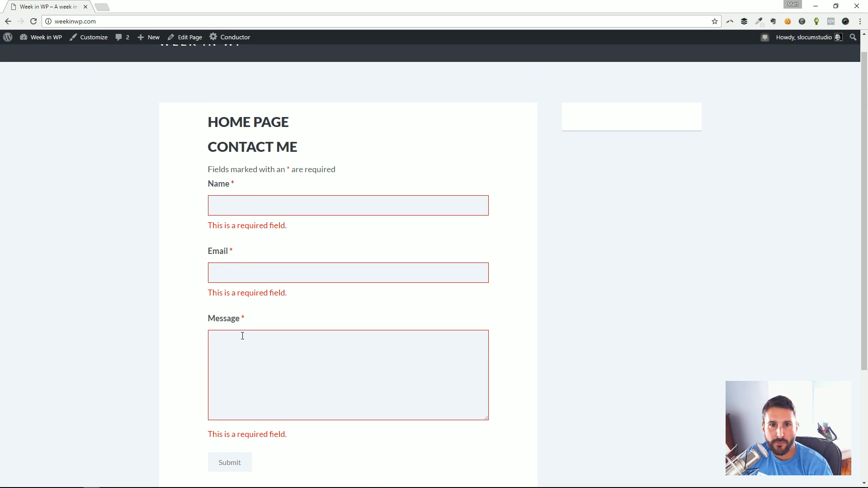
scroll(250, 319, down, 3)
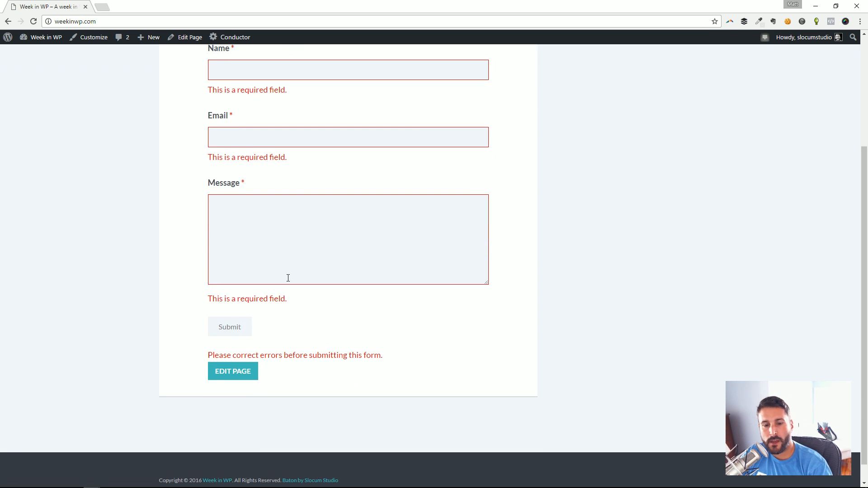
scroll(332, 170, up, 3)
scroll(265, 335, down, 3)
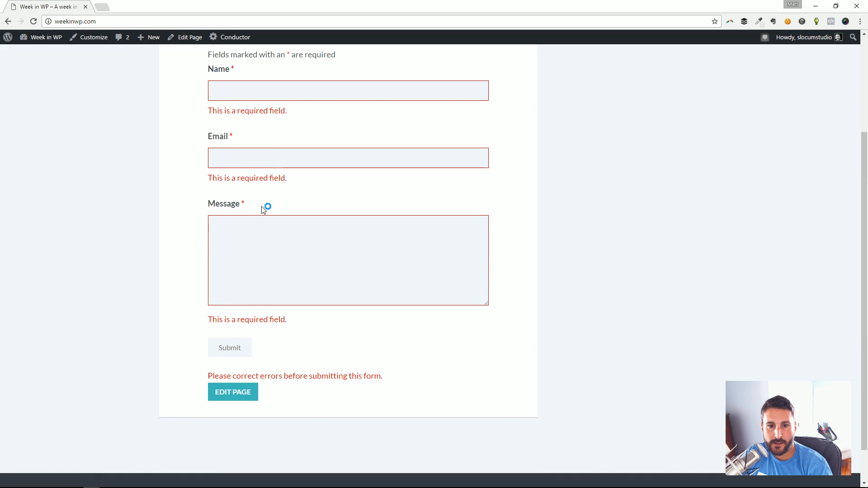
scroll(285, 158, up, 3)
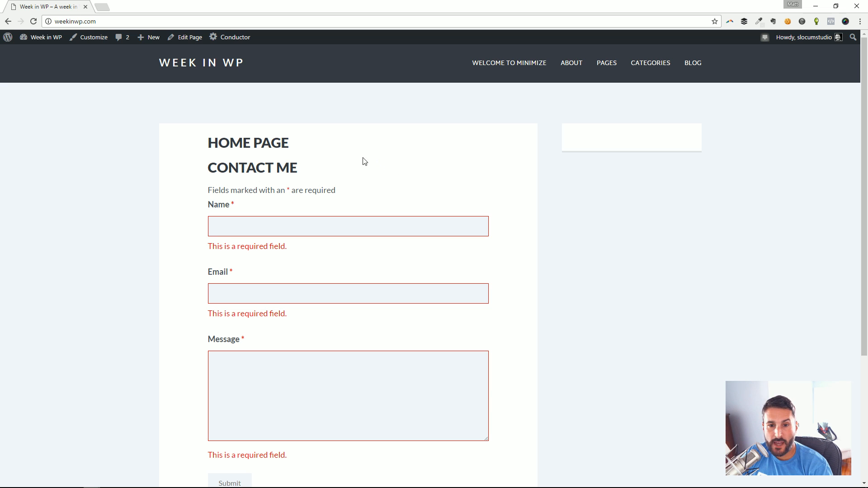
scroll(324, 243, down, 3)
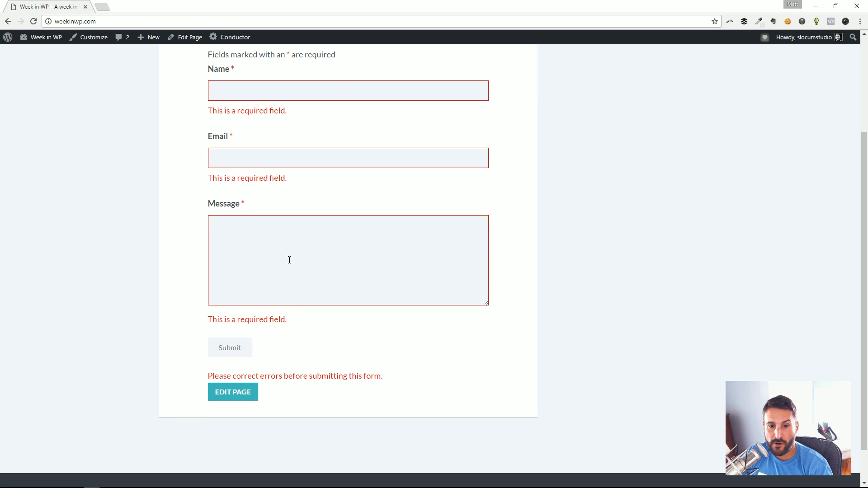
scroll(316, 253, up, 1)
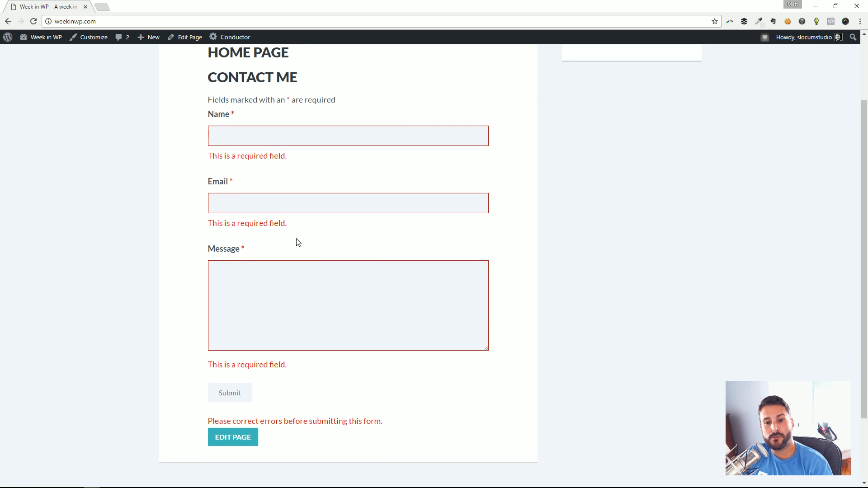
scroll(273, 242, up, 2)
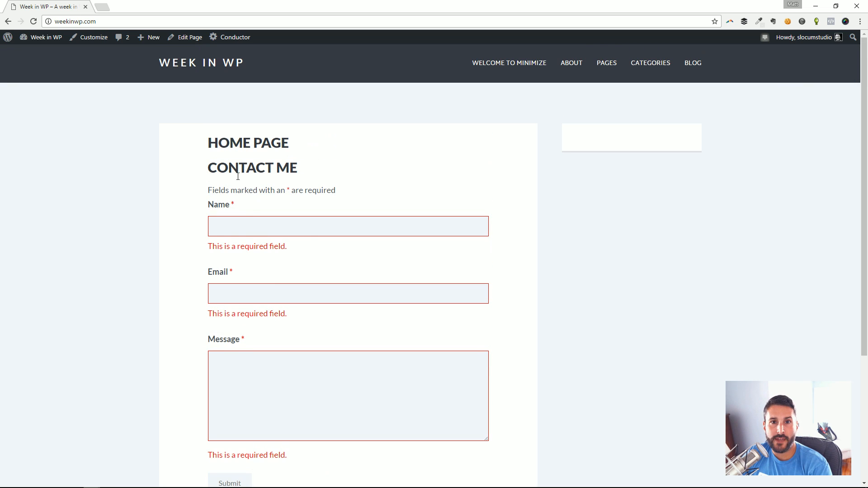
- Return to the site's dashboard and open the Contact Me form in the form builder
mouse_move(40, 38)
click(41, 53)
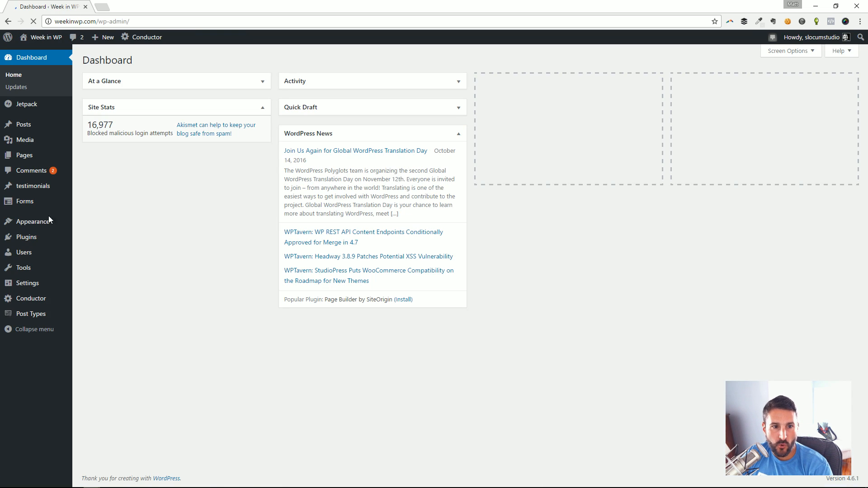
mouse_move(37, 211)
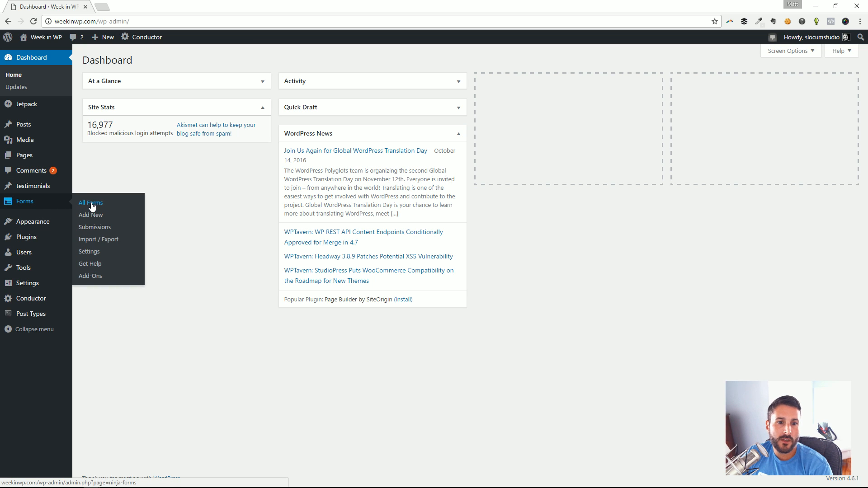
click(91, 205)
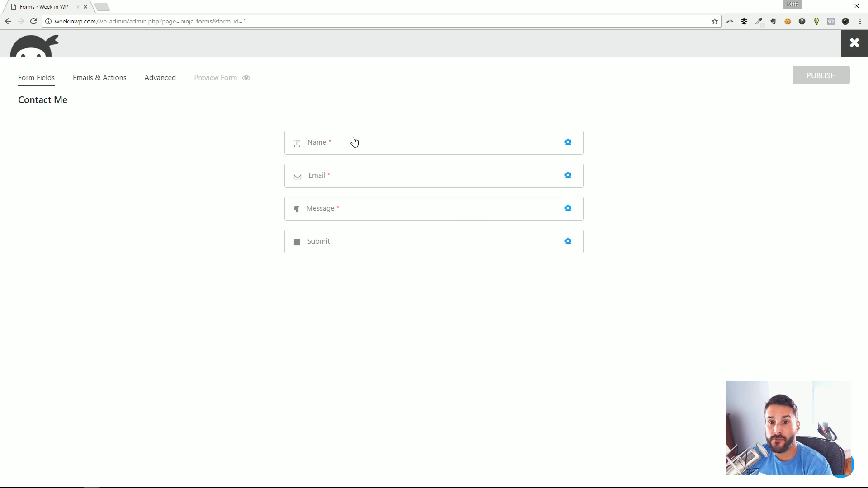
- Duplicate the Name field in the Contact Me form and delete the copy
drag(300, 145, 320, 142)
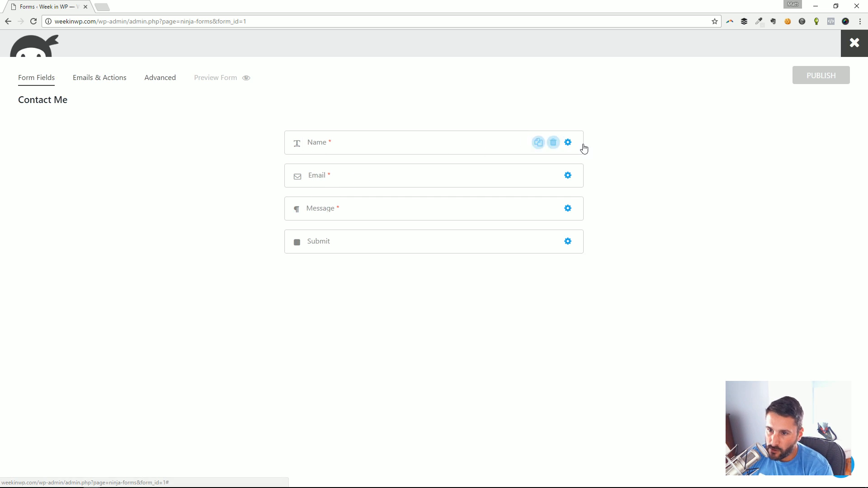
click(537, 142)
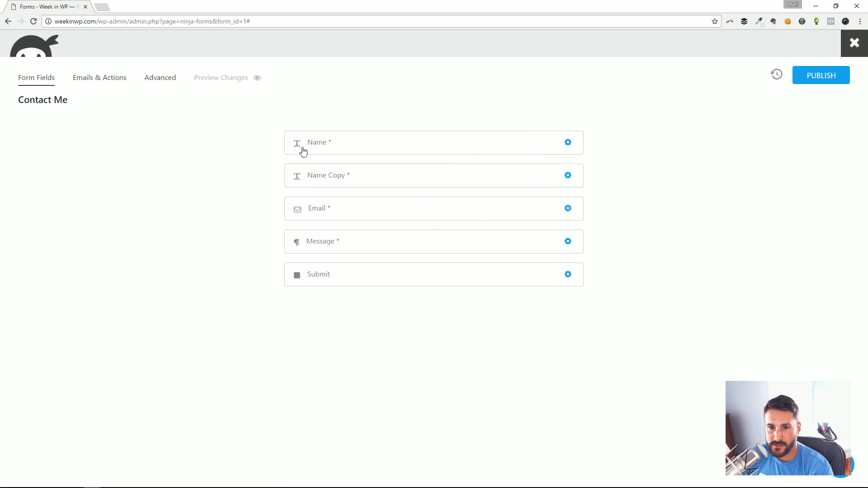
mouse_move(555, 178)
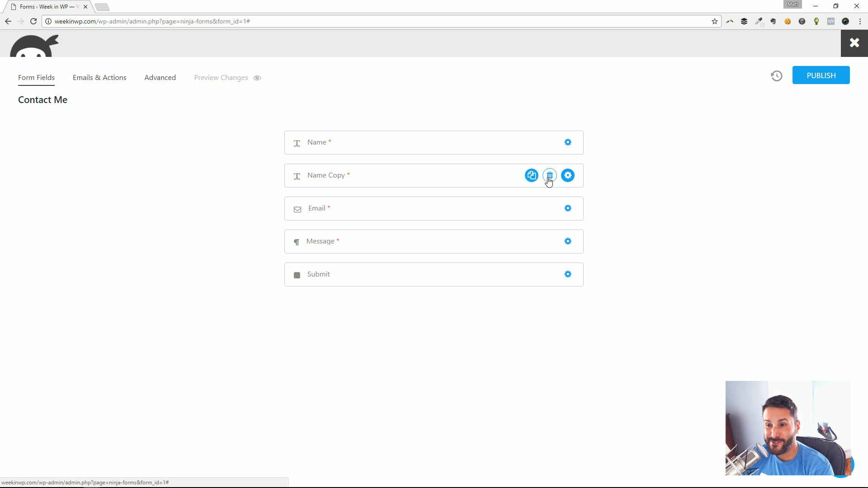
click(549, 177)
- Examine the Name field's settings, including the Restrictions, Display, Advanced and Administration sections, and close them
click(567, 143)
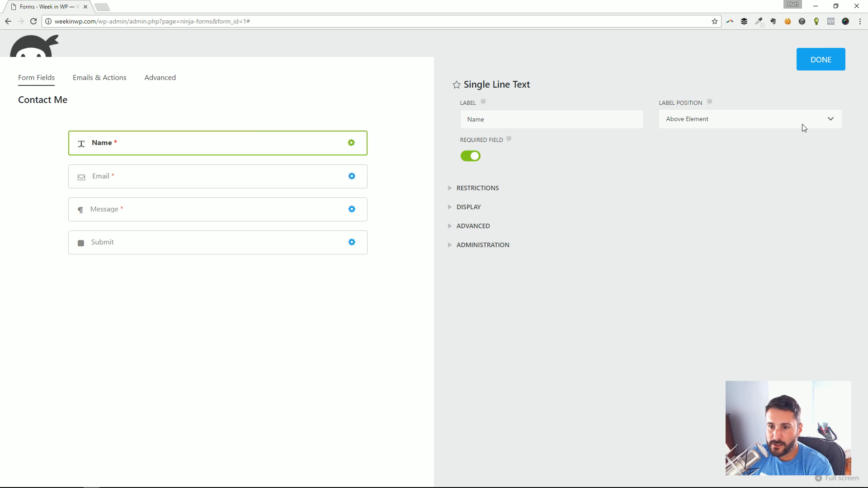
click(490, 190)
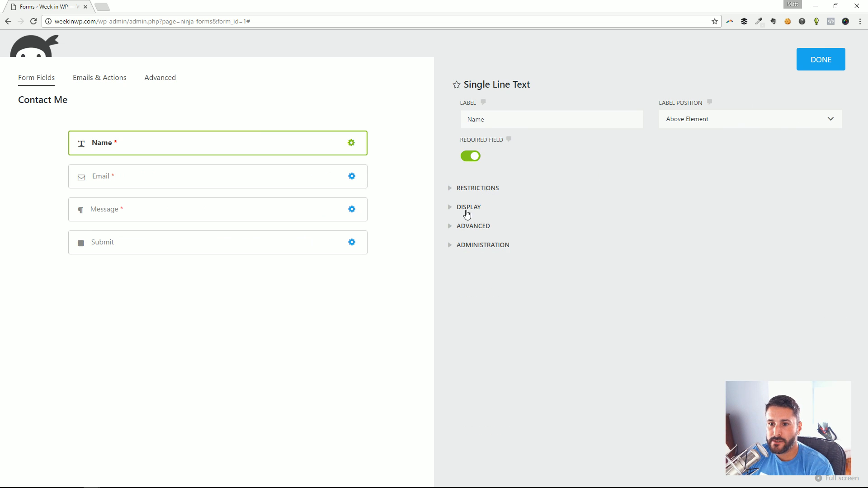
click(467, 214)
click(467, 214)
click(465, 226)
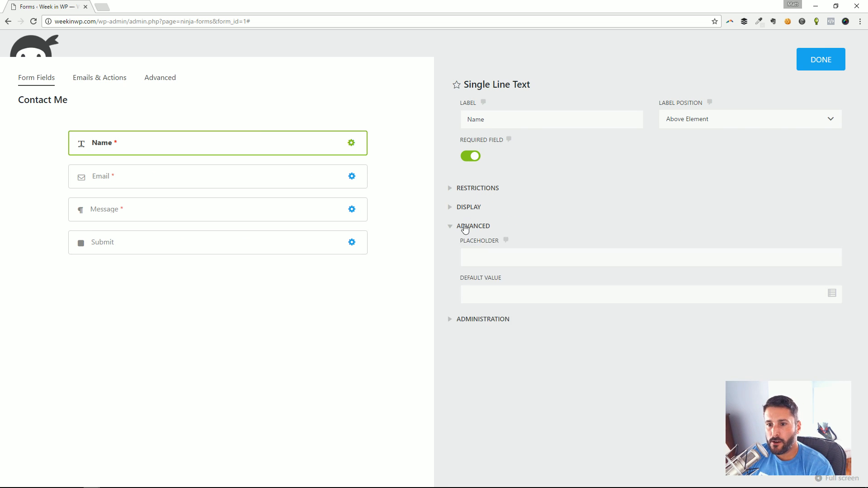
click(466, 229)
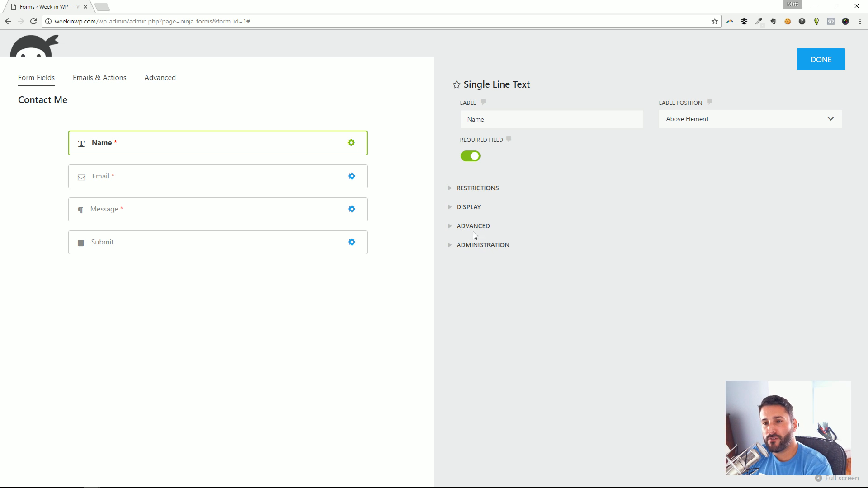
click(480, 248)
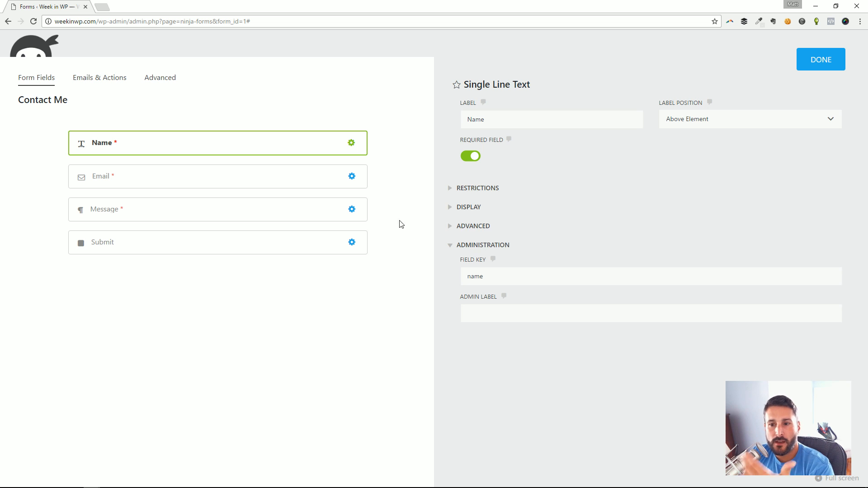
click(818, 62)
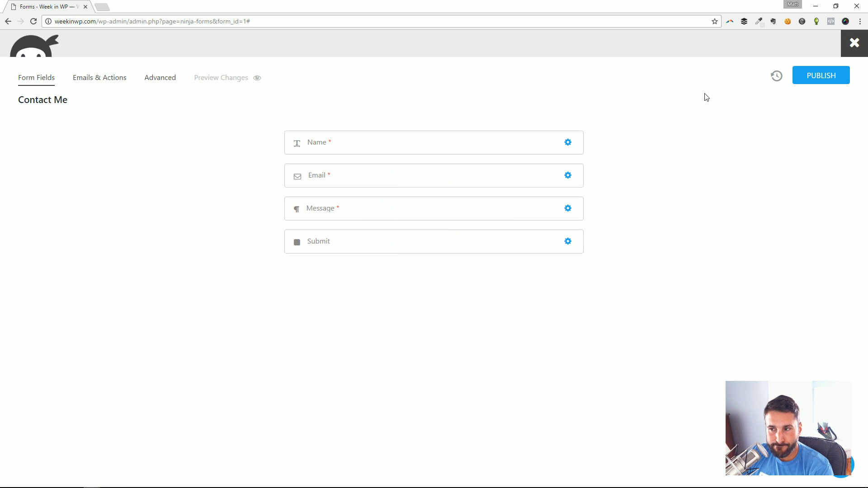
- Review the form's change history and the field types available to add, without changing the form
click(776, 76)
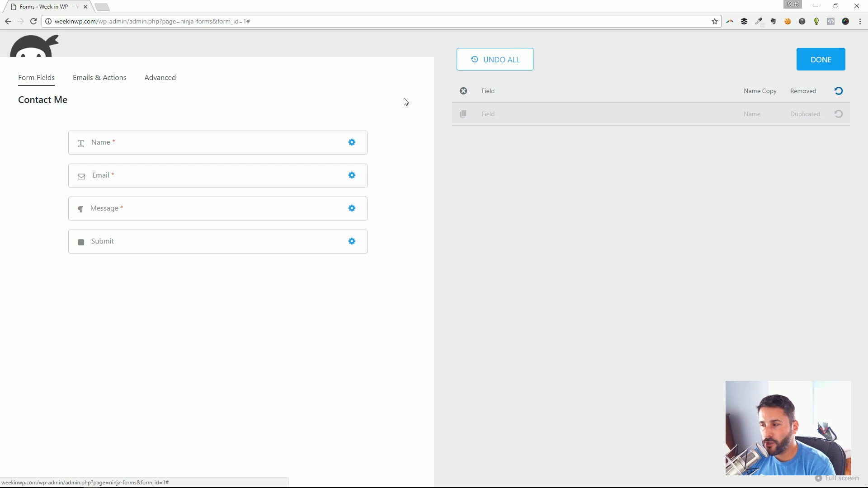
click(821, 60)
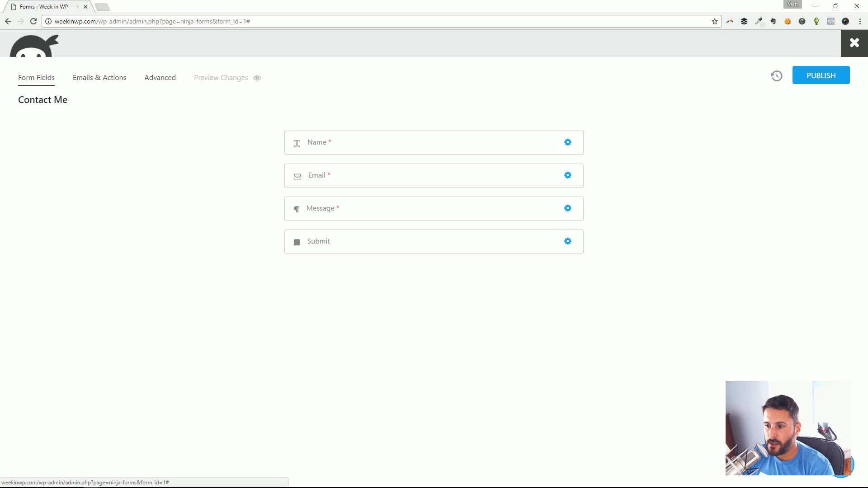
click(841, 464)
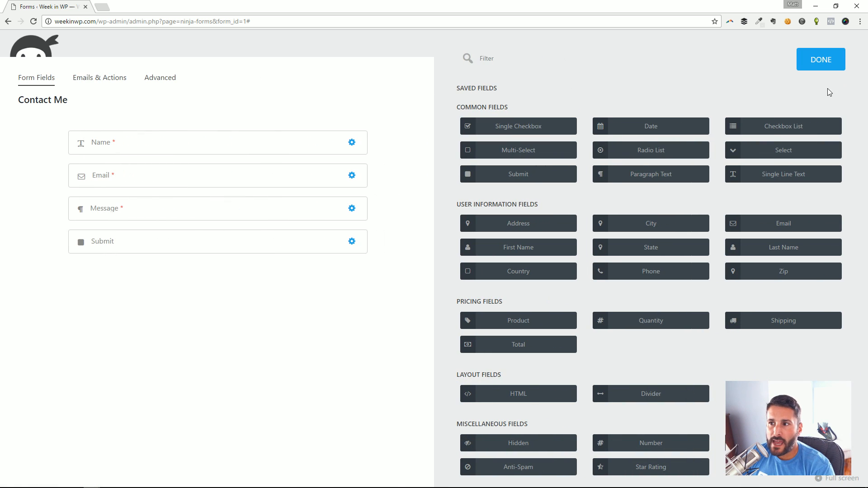
click(819, 67)
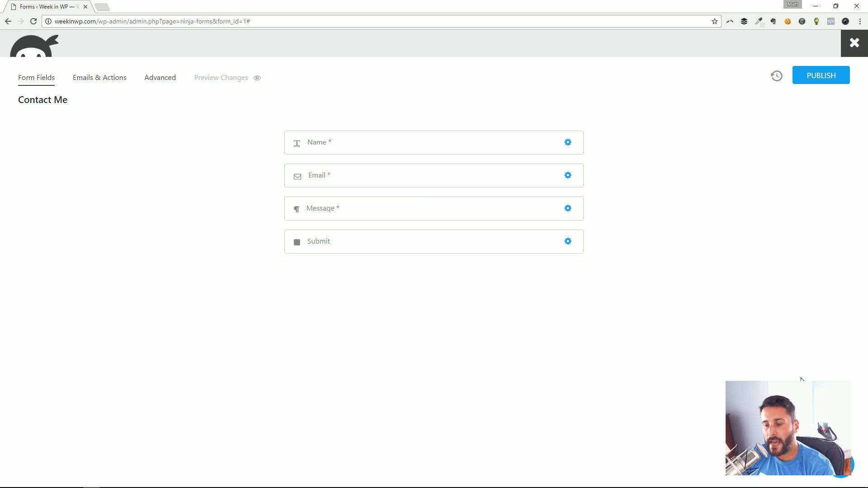
click(846, 474)
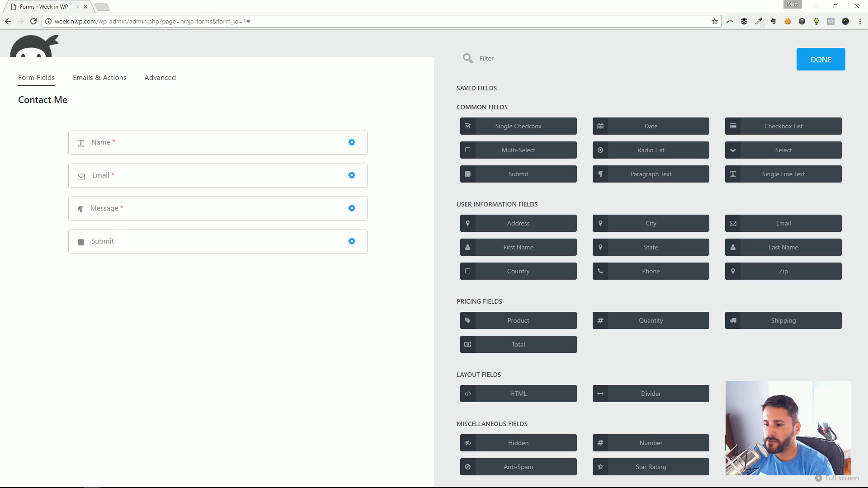
click(797, 68)
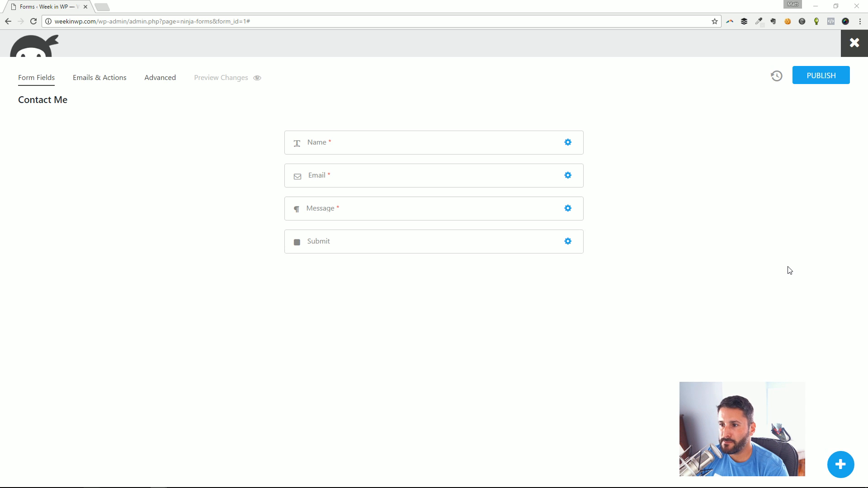
- Add an Address field between the Message field and the Submit button
click(846, 456)
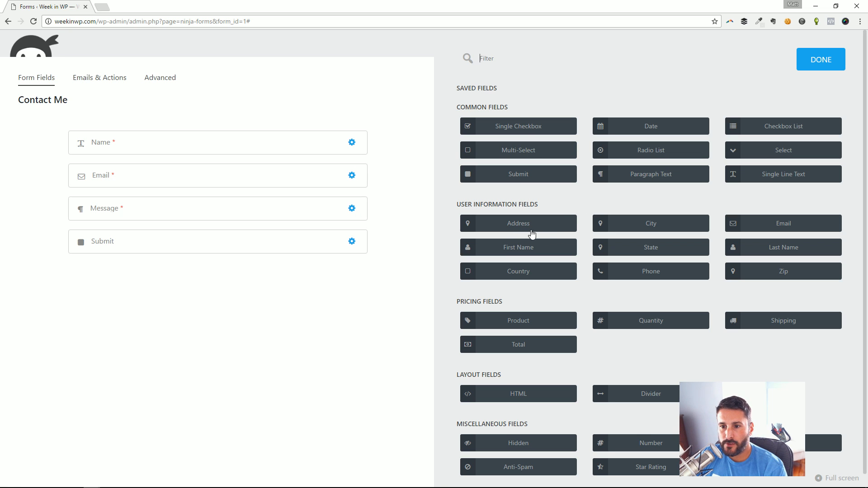
click(513, 230)
drag(513, 229, 188, 240)
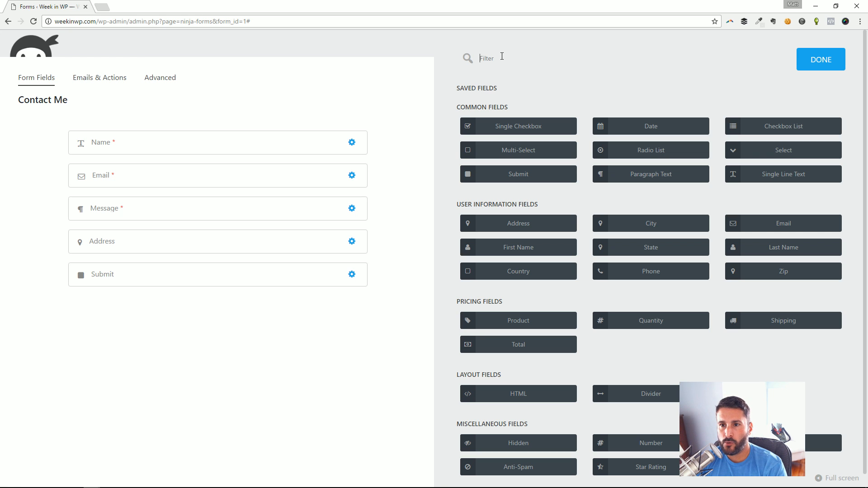
- Filter the field types by "para", add a Paragraph Text field between Address and Submit, and publish the form
text(para)
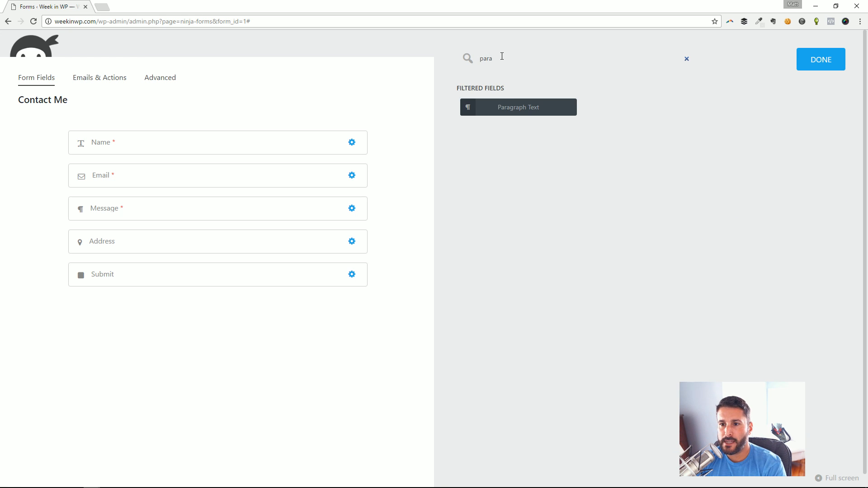
drag(540, 113, 219, 254)
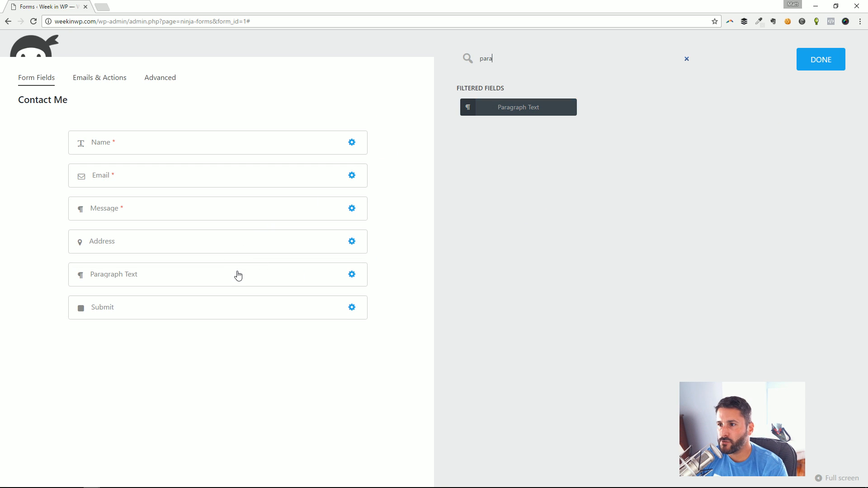
click(798, 59)
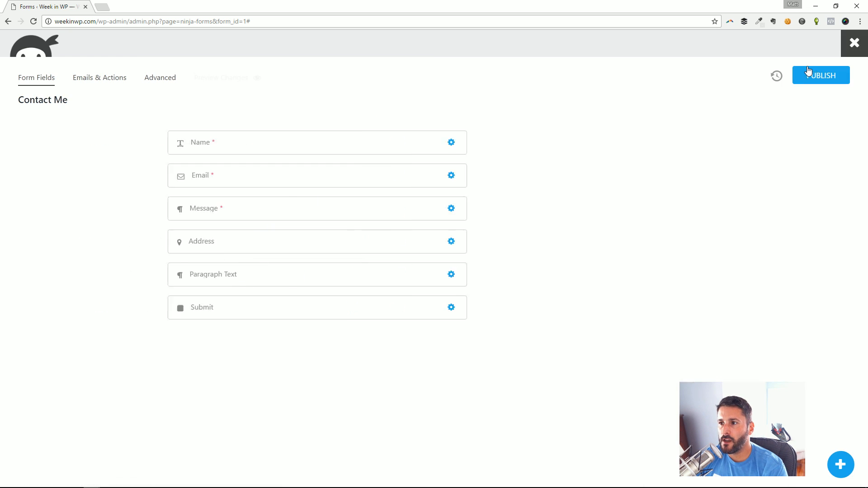
click(799, 79)
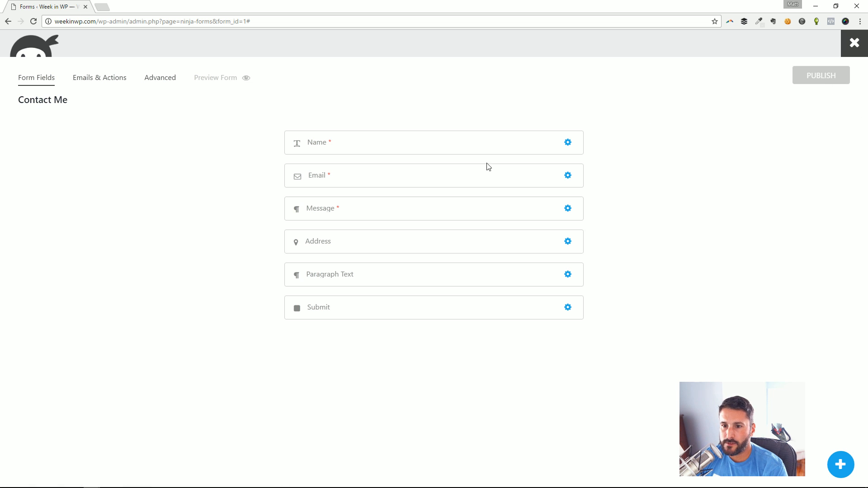
- Examine the form's emails and actions, the action types that can be added, and the Email Confirmation settings
click(101, 82)
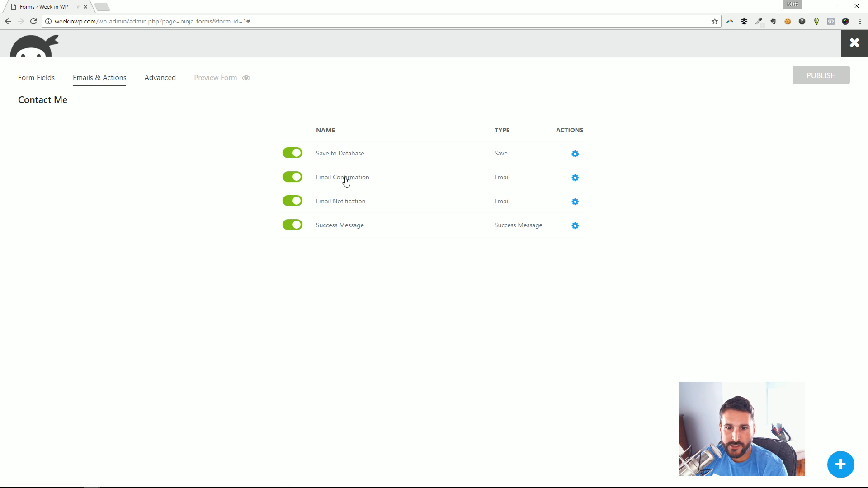
click(840, 464)
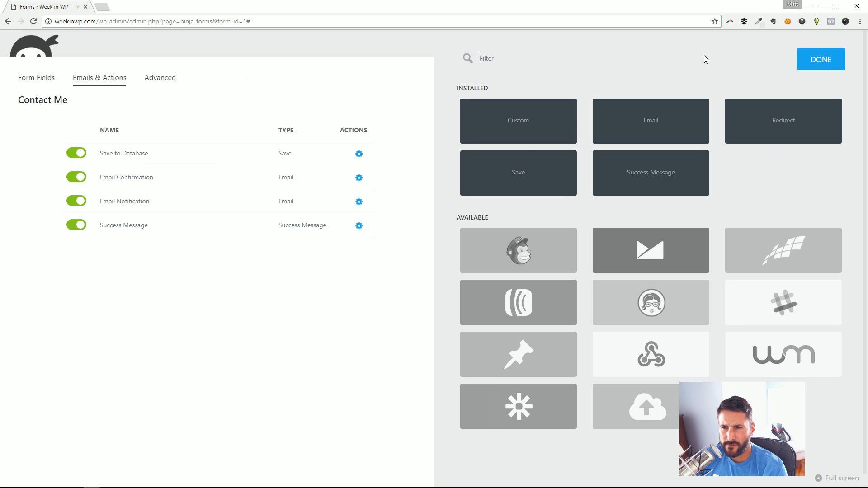
click(821, 59)
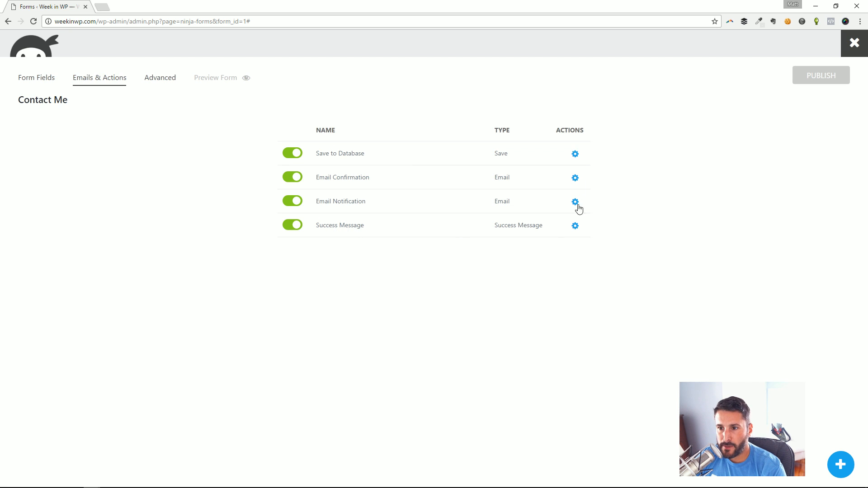
click(574, 179)
click(802, 64)
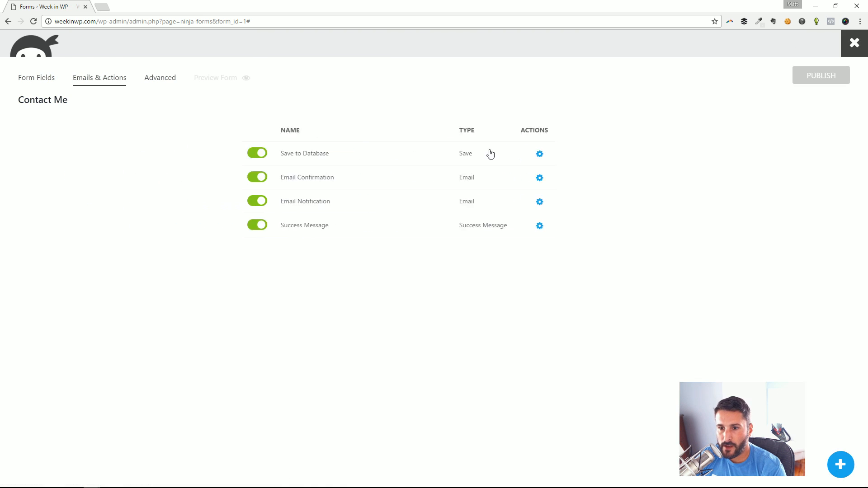
- View the MailChimp extension's page from the available actions and return to the form builder
click(842, 463)
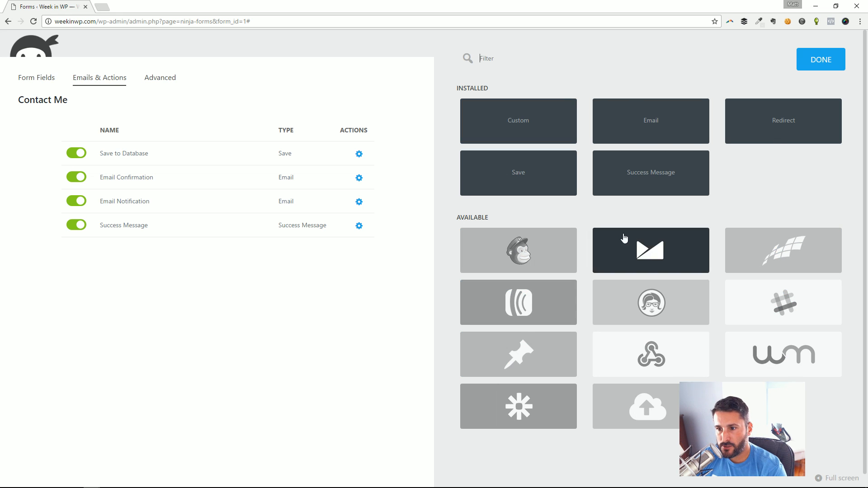
click(530, 249)
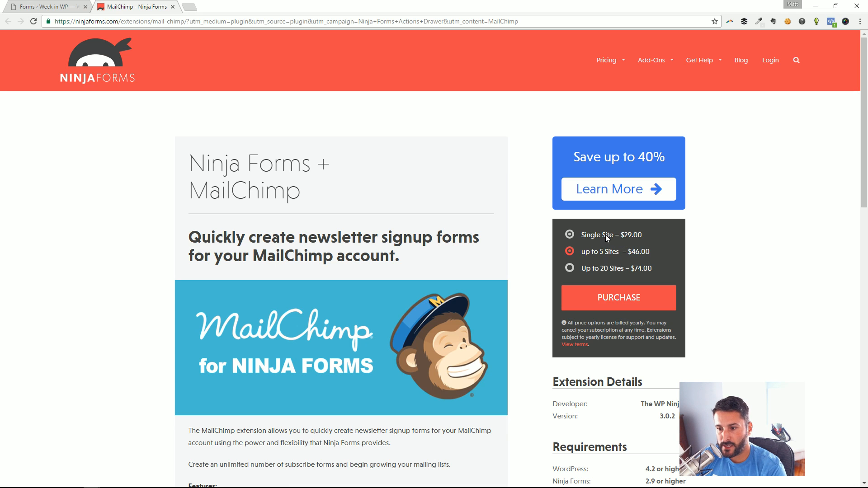
click(172, 7)
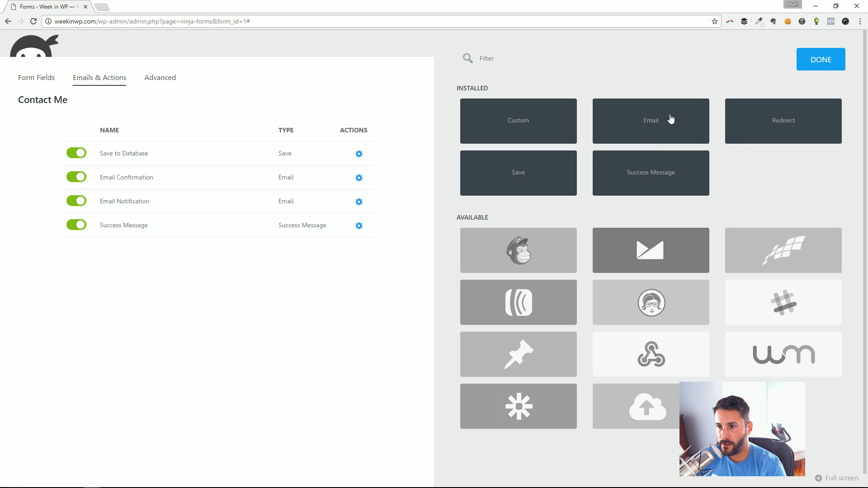
- Add a Redirect action to the Contact Me form and open its URL for editing
click(787, 131)
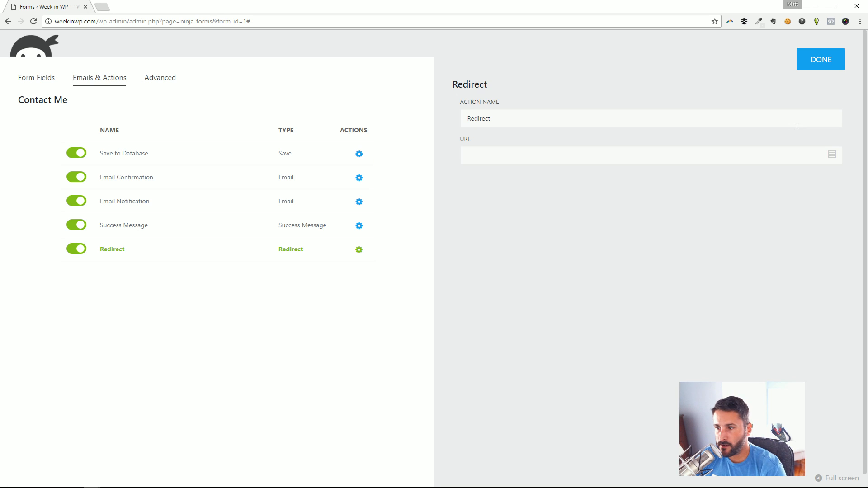
click(500, 151)
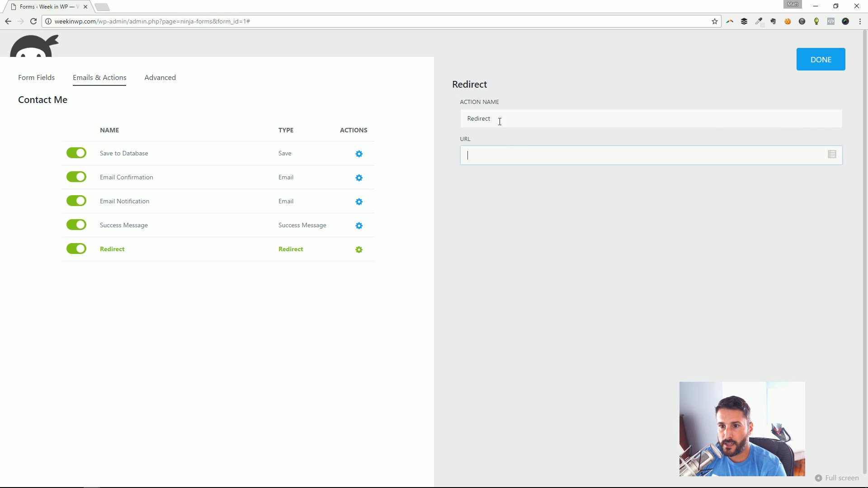
click(500, 120)
click(531, 156)
- Browse the merge tags offered for the Redirect URL, leave the URL empty, and publish the form
click(830, 156)
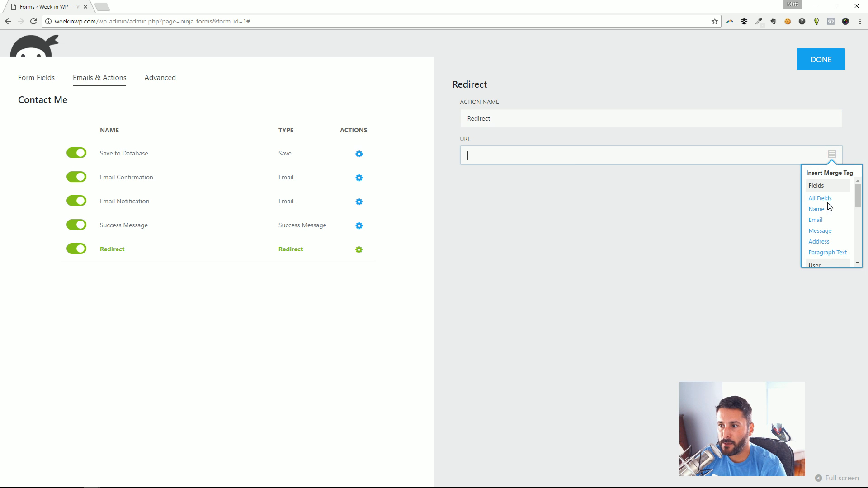
scroll(827, 217, down, 3)
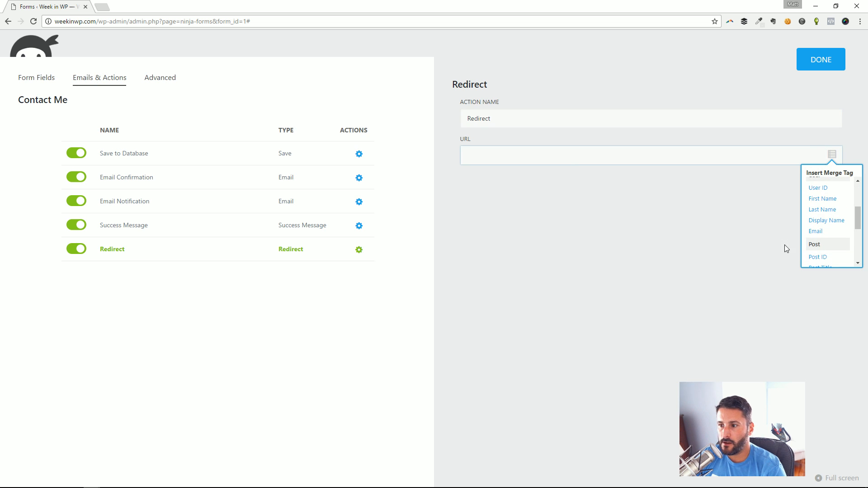
scroll(845, 208, down, 3)
click(758, 172)
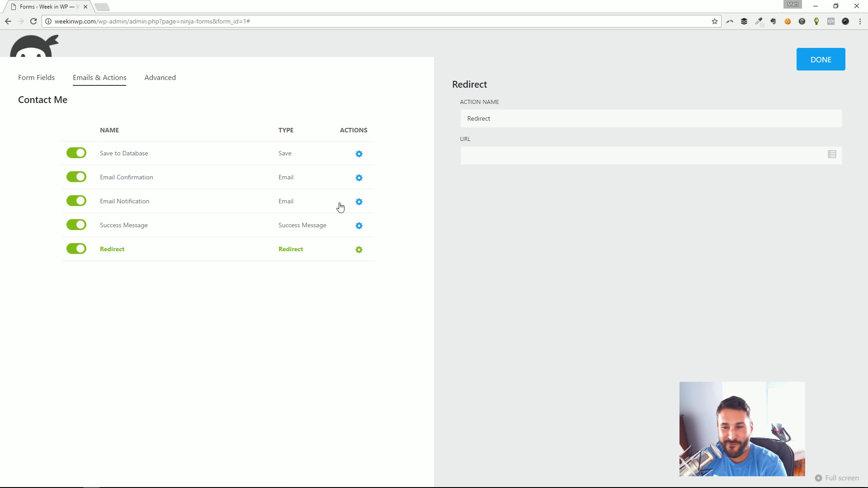
click(822, 62)
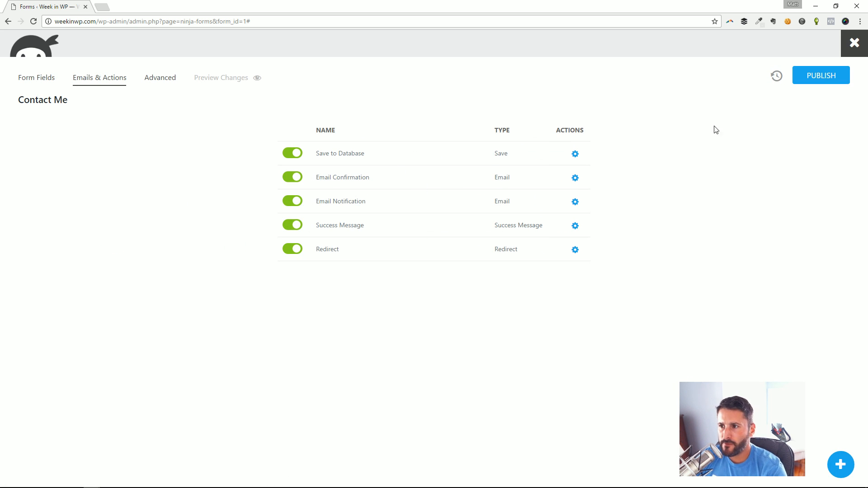
click(818, 82)
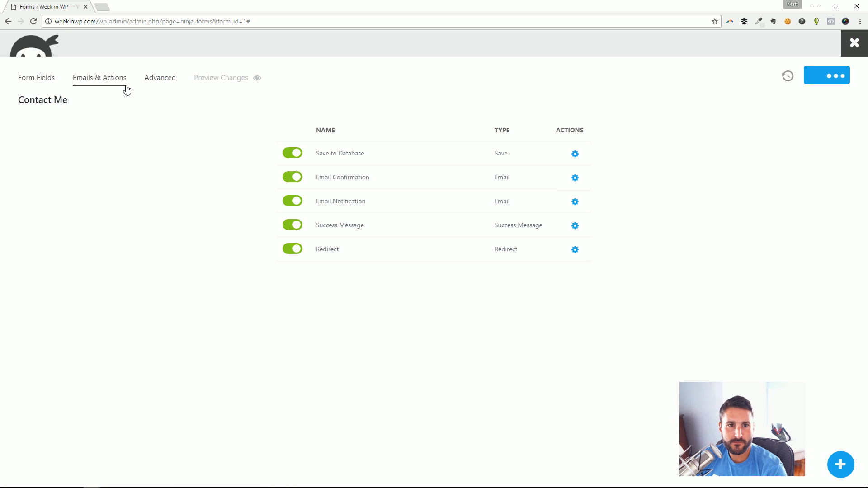
- Examine the action types that can be added and the form's advanced display settings, restrictions and calculations
click(840, 464)
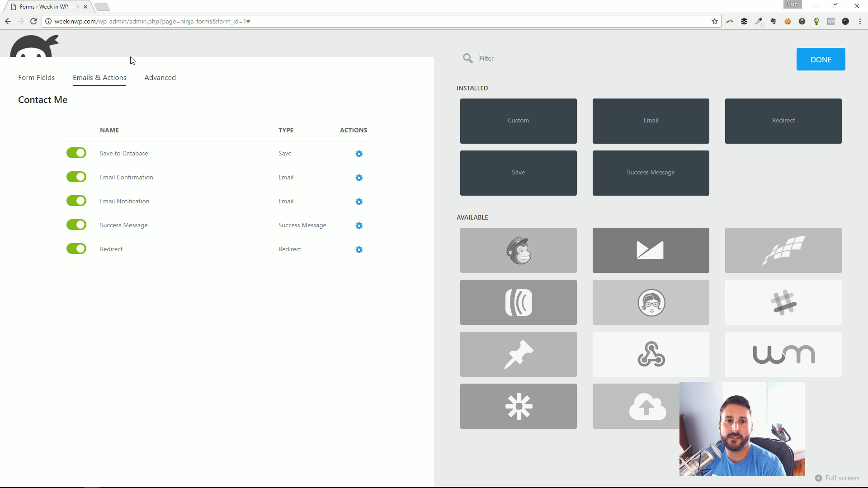
click(161, 80)
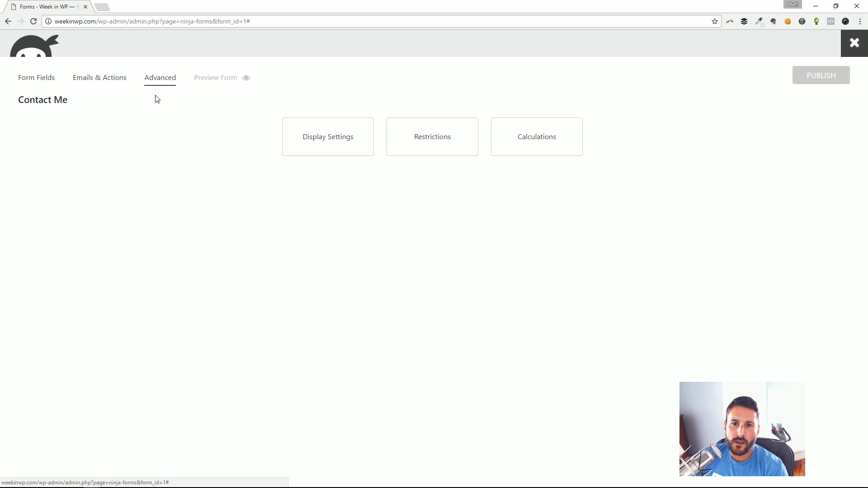
click(331, 137)
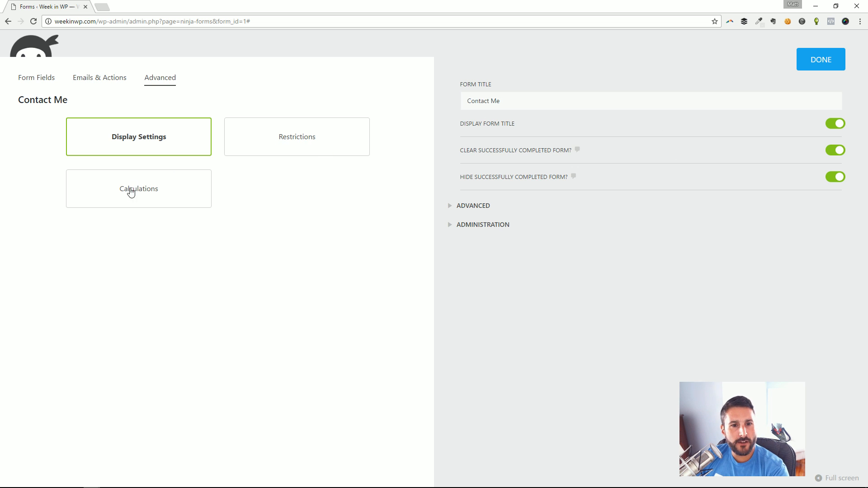
click(277, 140)
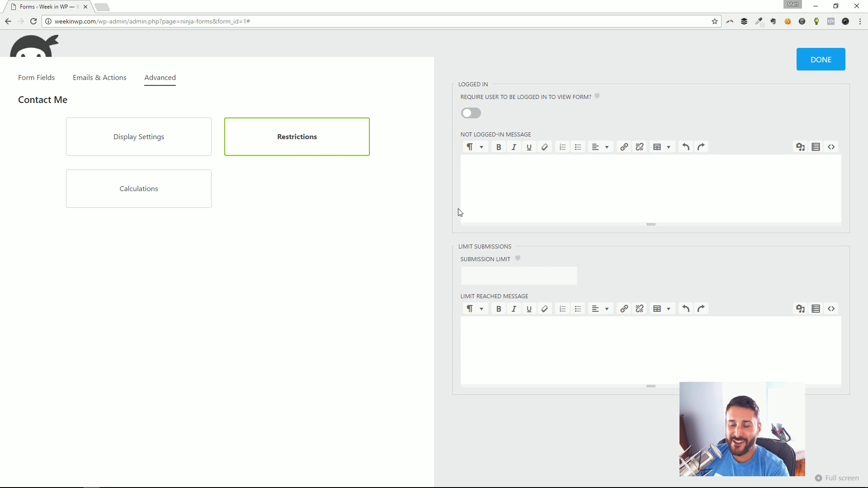
click(145, 203)
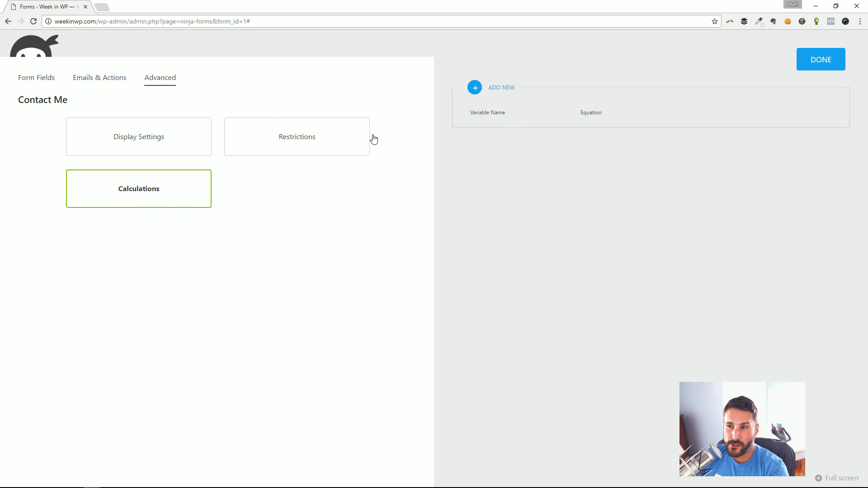
click(813, 68)
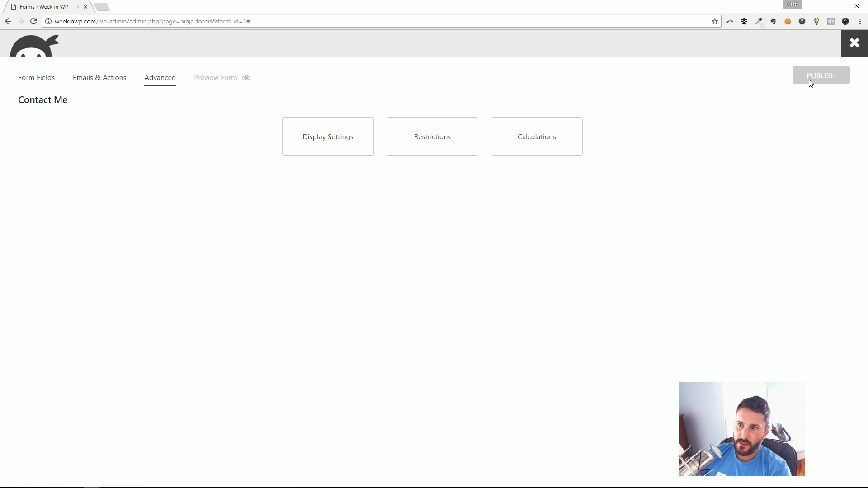
- Close the form builder and highlight the Contact Me form's shortcode in the list of forms
click(854, 46)
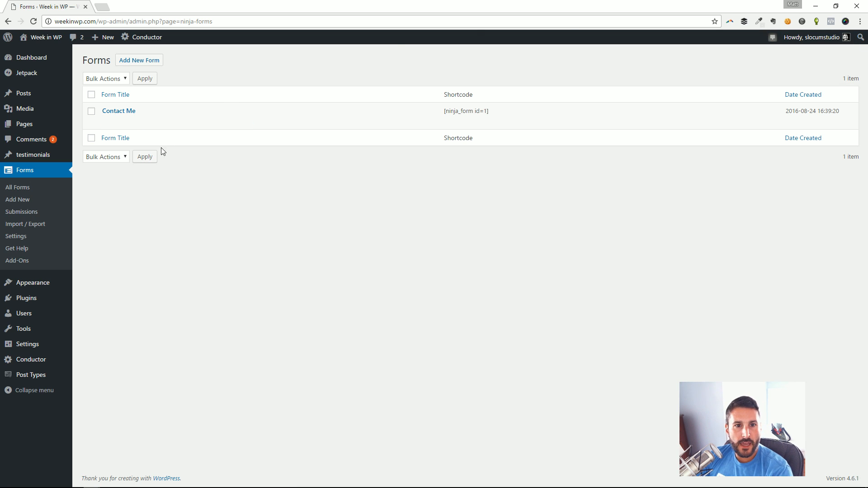
click(481, 111)
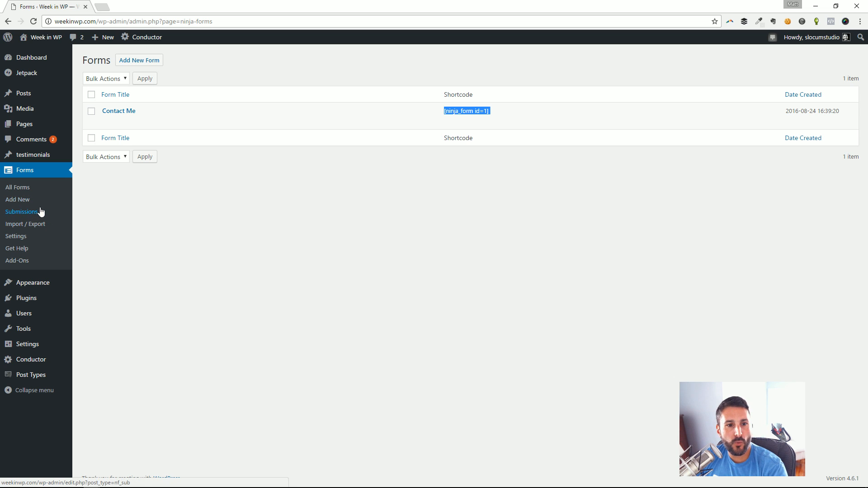
- Browse the catalogue of Ninja Forms add-ons
click(36, 265)
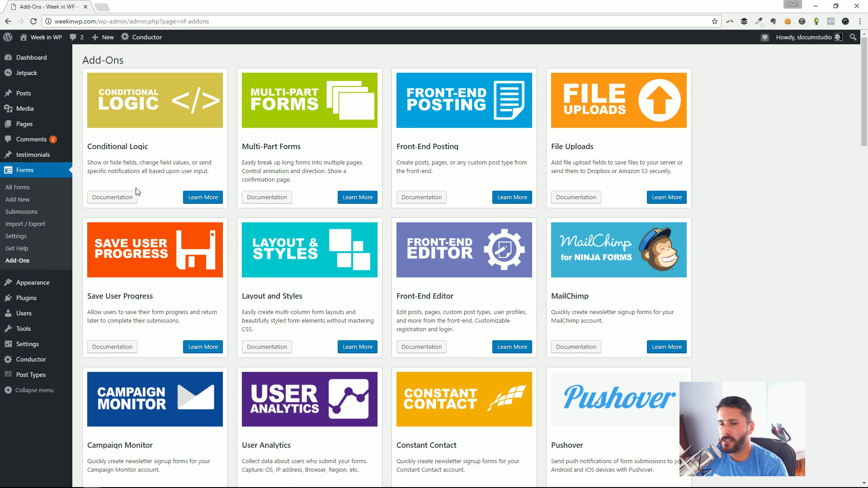
scroll(597, 253, down, 10)
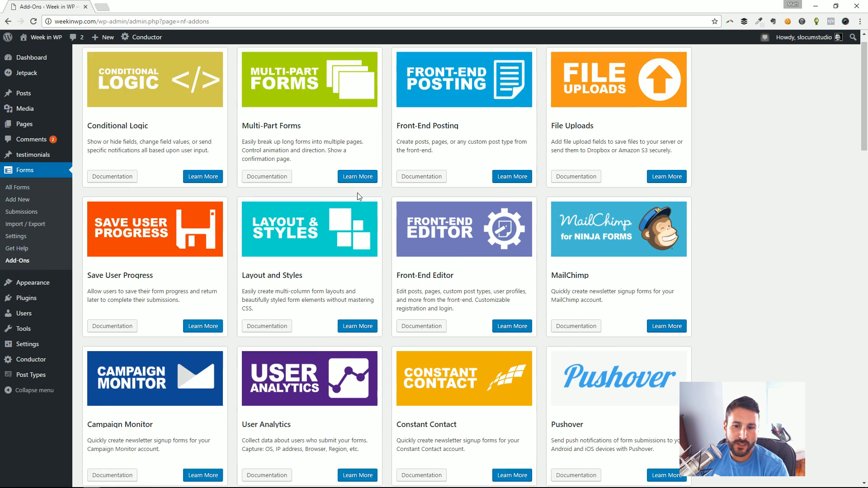
scroll(522, 254, down, 7)
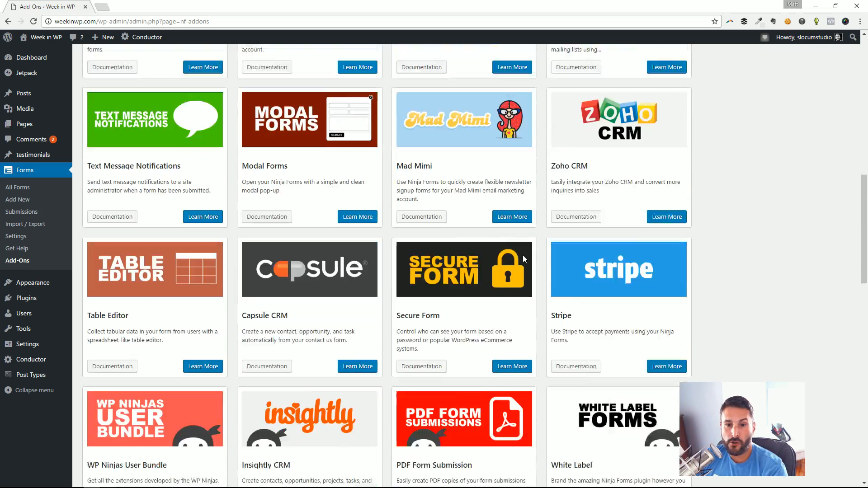
scroll(362, 246, up, 13)
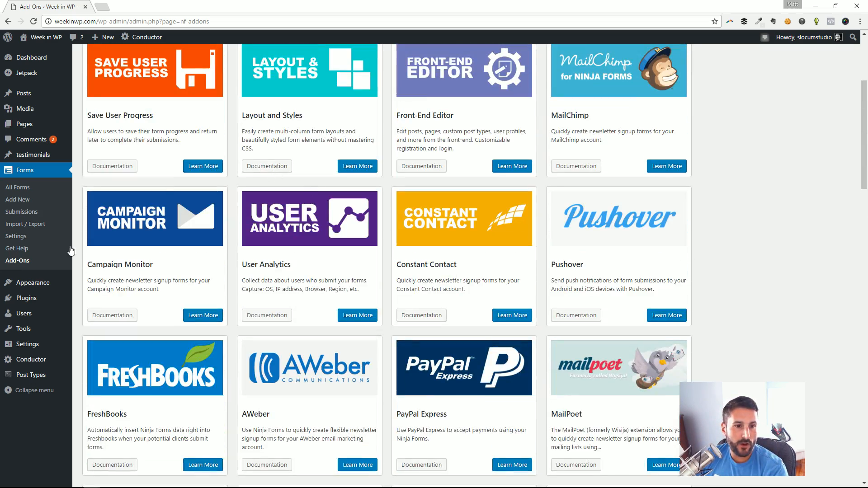
- Review the Ninja Forms help page, including its support links, system report option and environment details
click(29, 248)
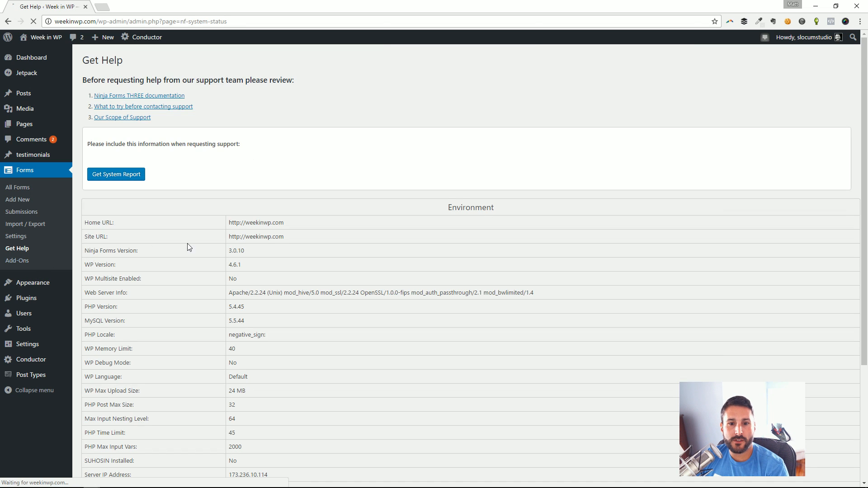
scroll(189, 247, down, 5)
scroll(195, 245, up, 5)
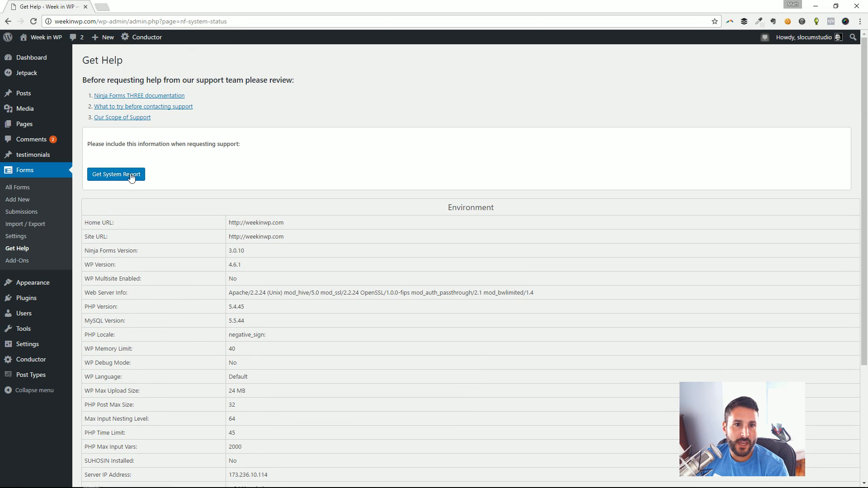
scroll(227, 216, down, 2)
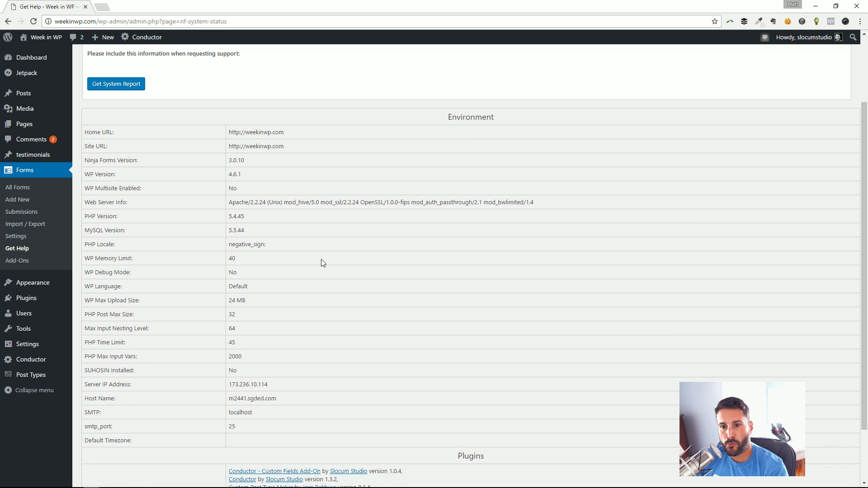